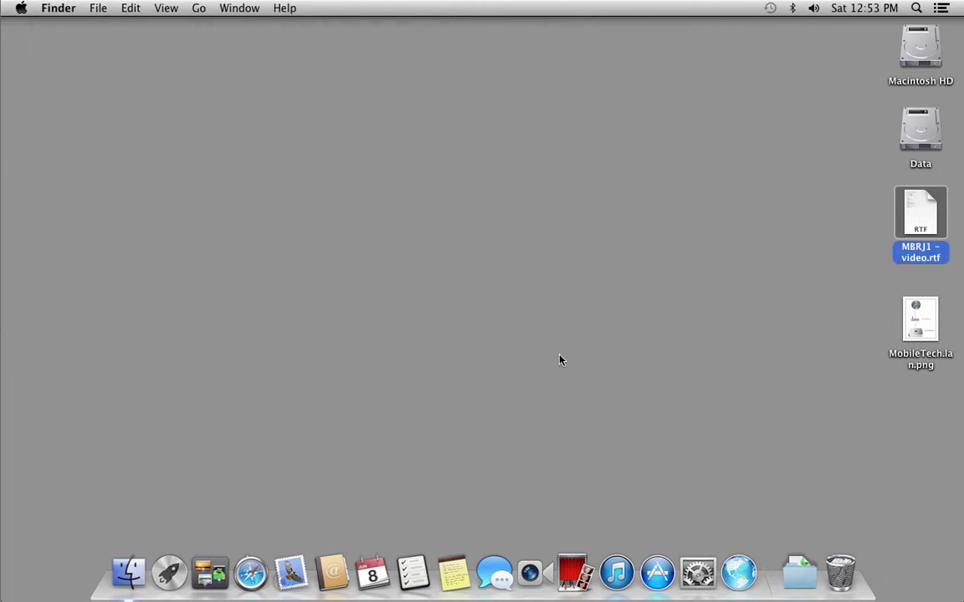
# - Launch Server and connect to This Mac – server1 with the Administrator credentials
pyautogui.click(738, 573)
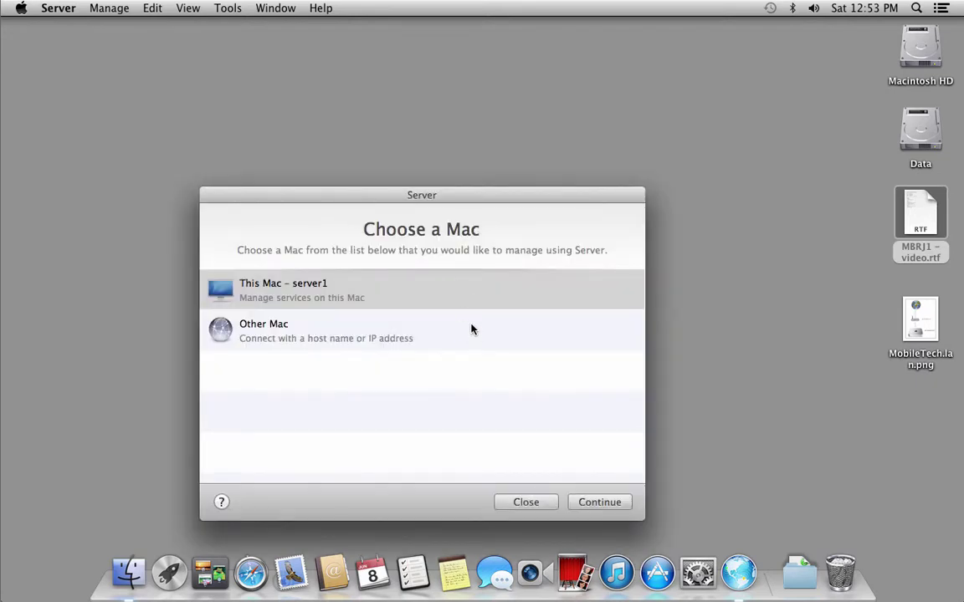
pyautogui.click(454, 282)
pyautogui.click(594, 501)
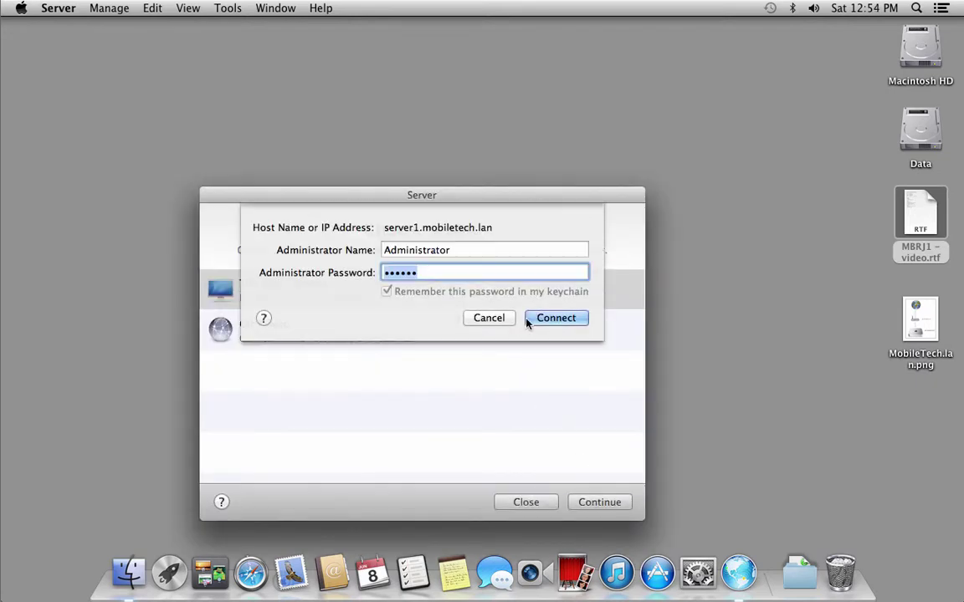
pyautogui.click(548, 316)
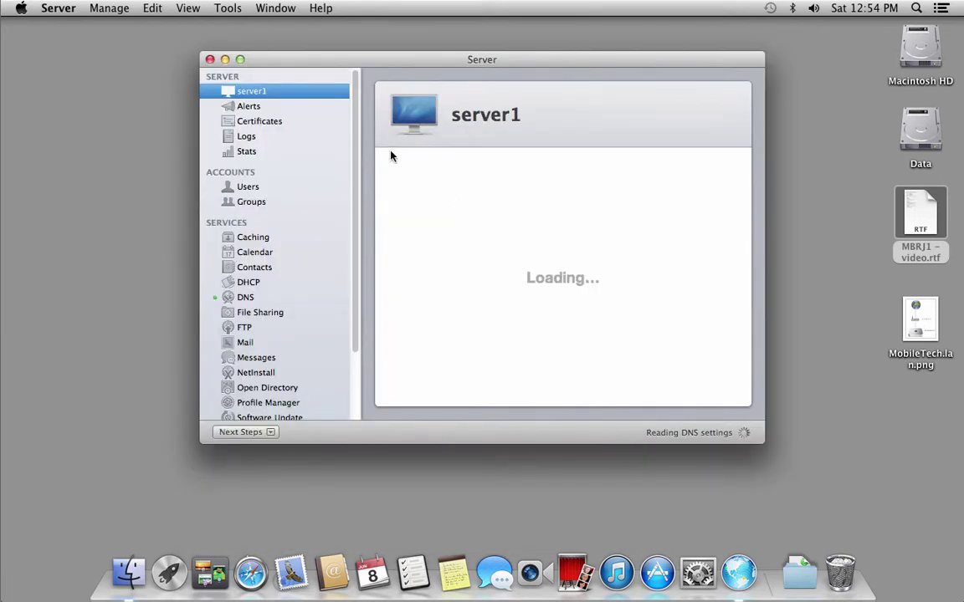
# - Move the Server window up, make it taller, and select the Open Directory service
pyautogui.moveTo(373, 57); pyautogui.dragTo(369, 32)
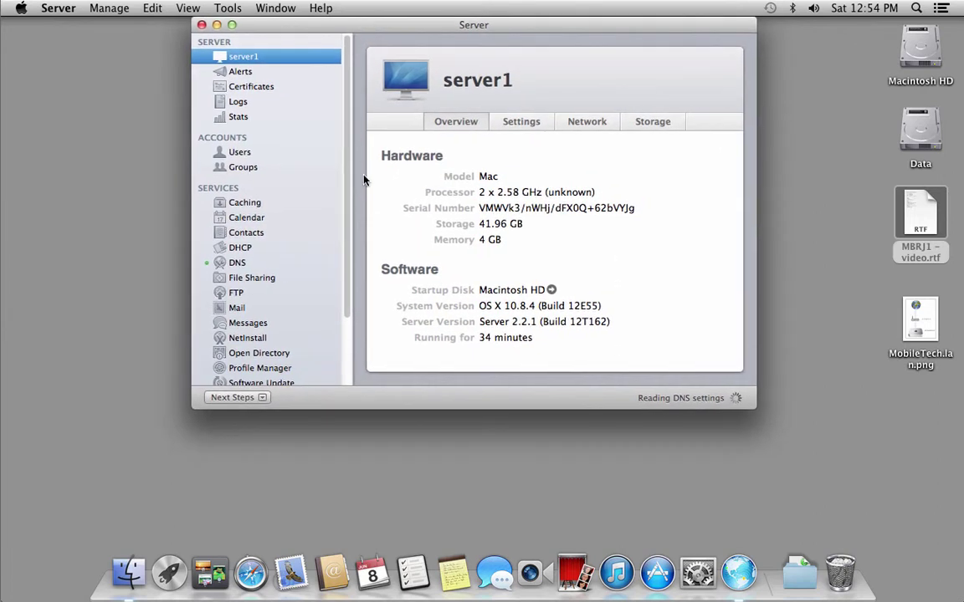
pyautogui.moveTo(349, 409); pyautogui.dragTo(349, 507)
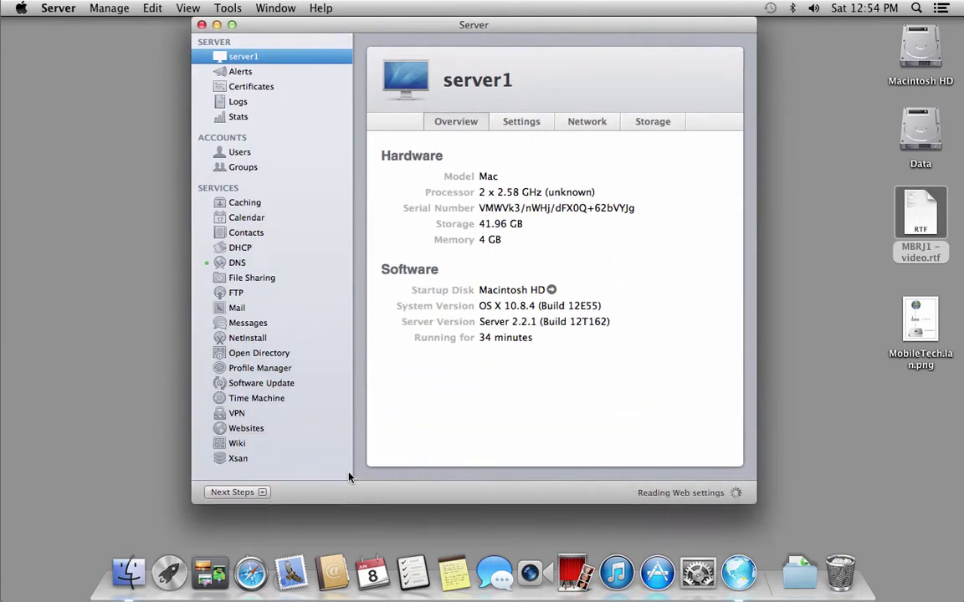
pyautogui.click(273, 354)
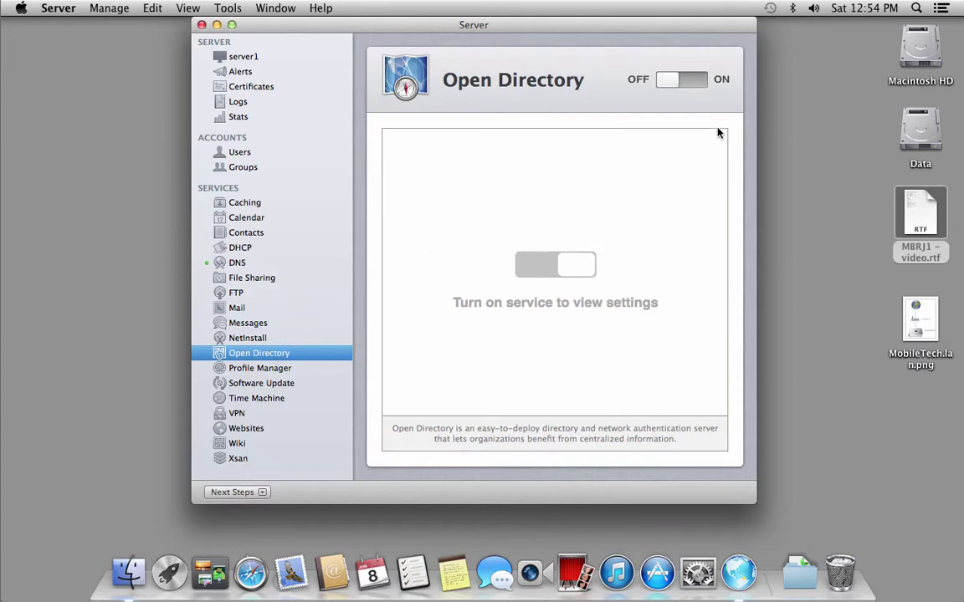
# - Turn Open Directory on, create a new domain, and enter and verify the diradmin password
pyautogui.click(692, 80)
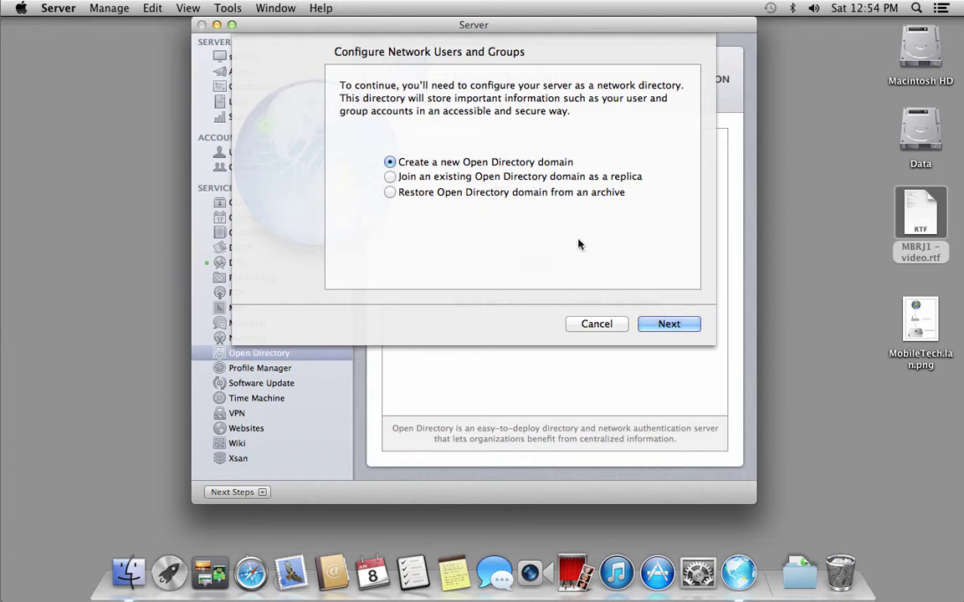
pyautogui.click(642, 325)
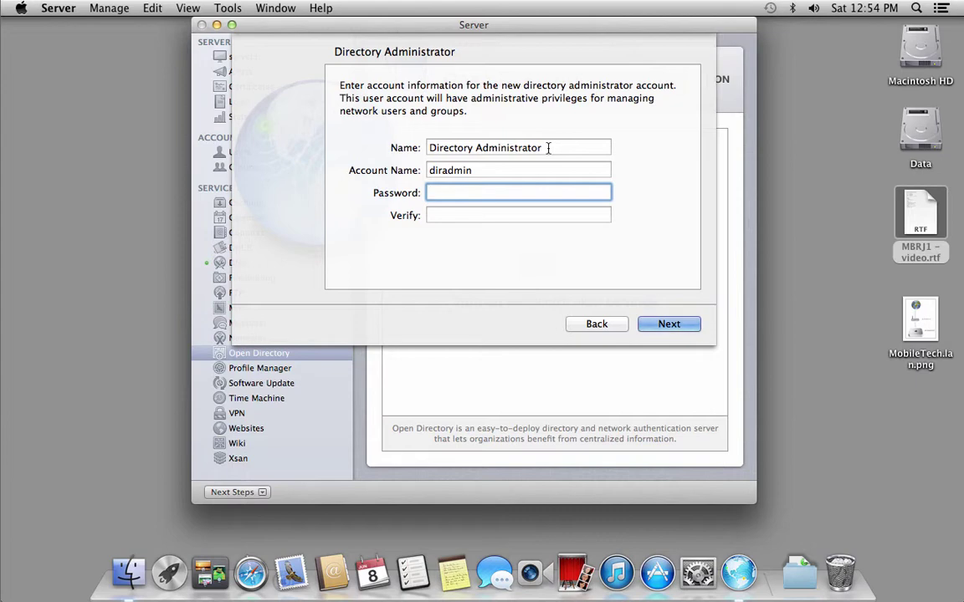
pyautogui.click(519, 170)
pyautogui.click(502, 192)
pyautogui.write('******')
pyautogui.press('Tab')
pyautogui.write('******')
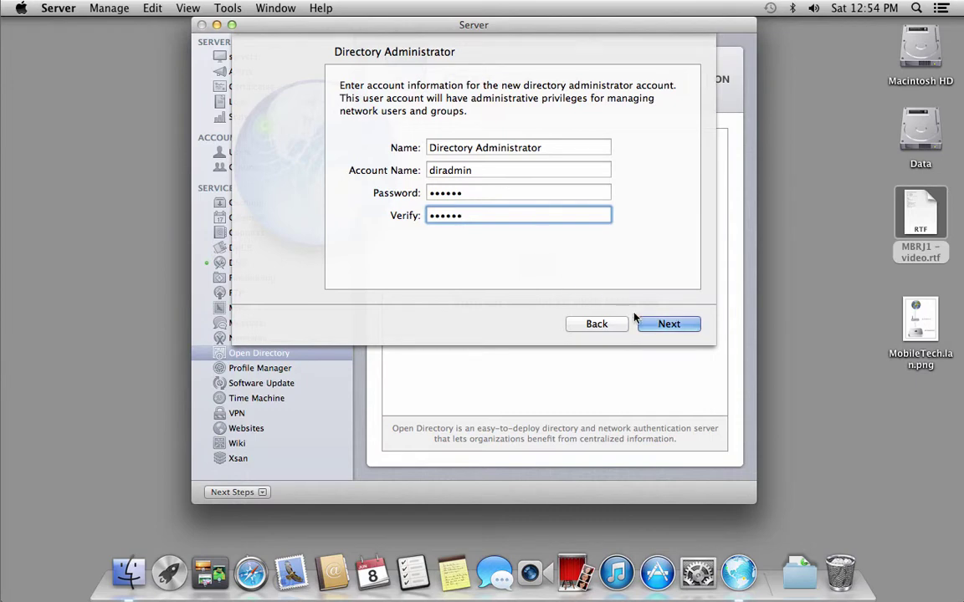
pyautogui.click(663, 325)
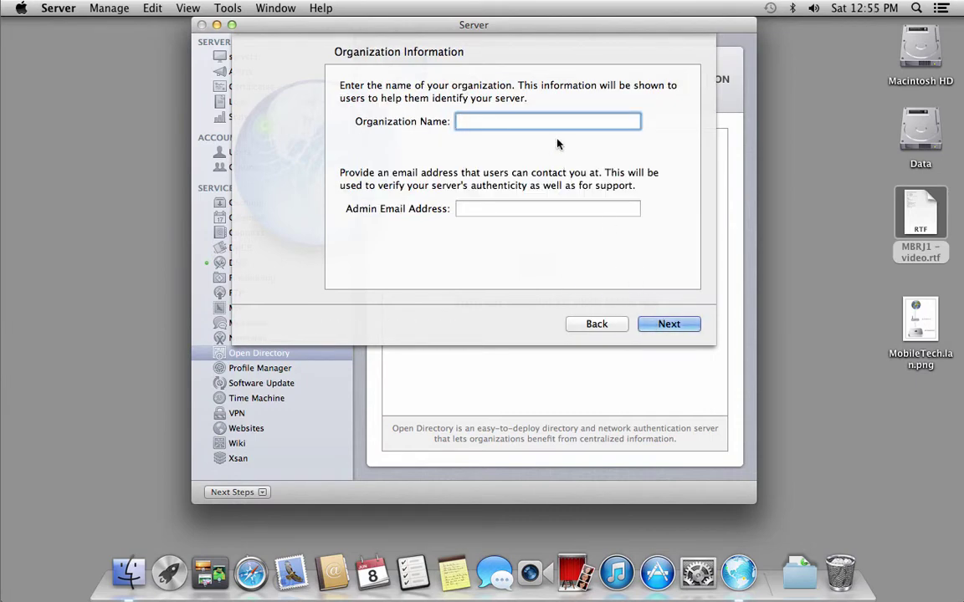
# - Set organization name Mobiletech and the admin e-mail address, then confirm to create the master
pyautogui.write('Mobiletech')
pyautogui.click(547, 208)
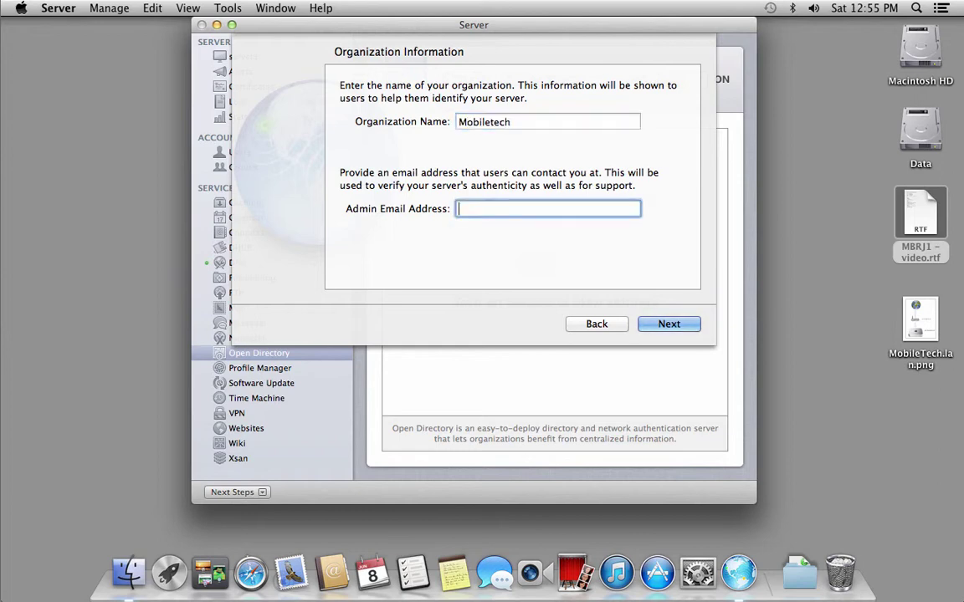
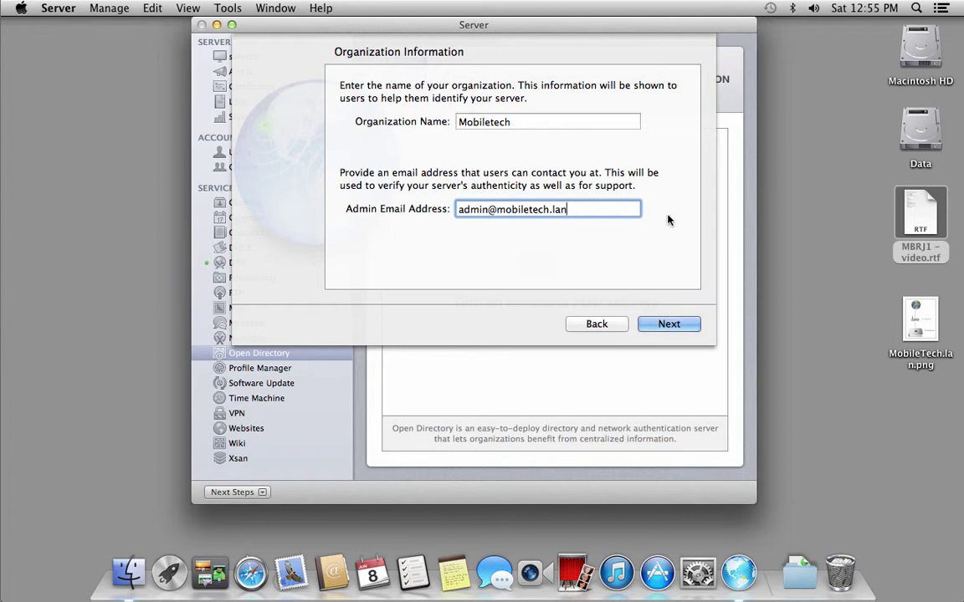
pyautogui.click(665, 326)
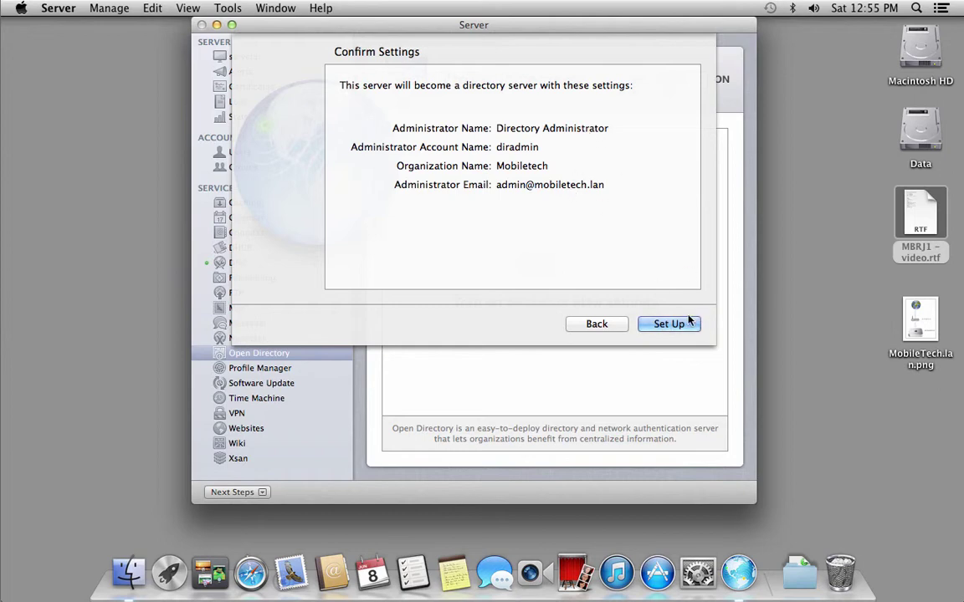
pyautogui.click(671, 324)
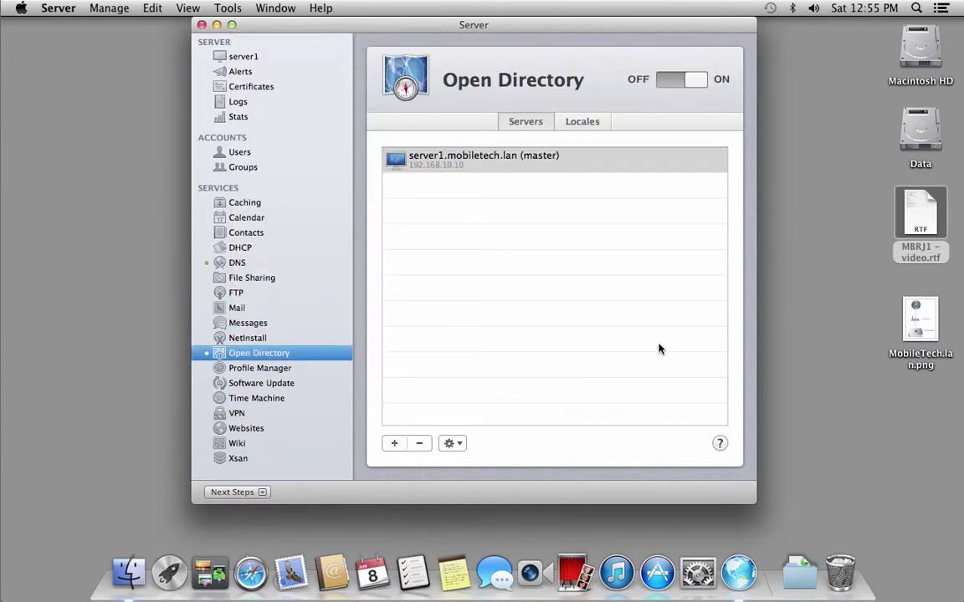
# - Select the server1.mobiletech.lan master entry and dismiss its gear menu without choosing anything
pyautogui.click(519, 168)
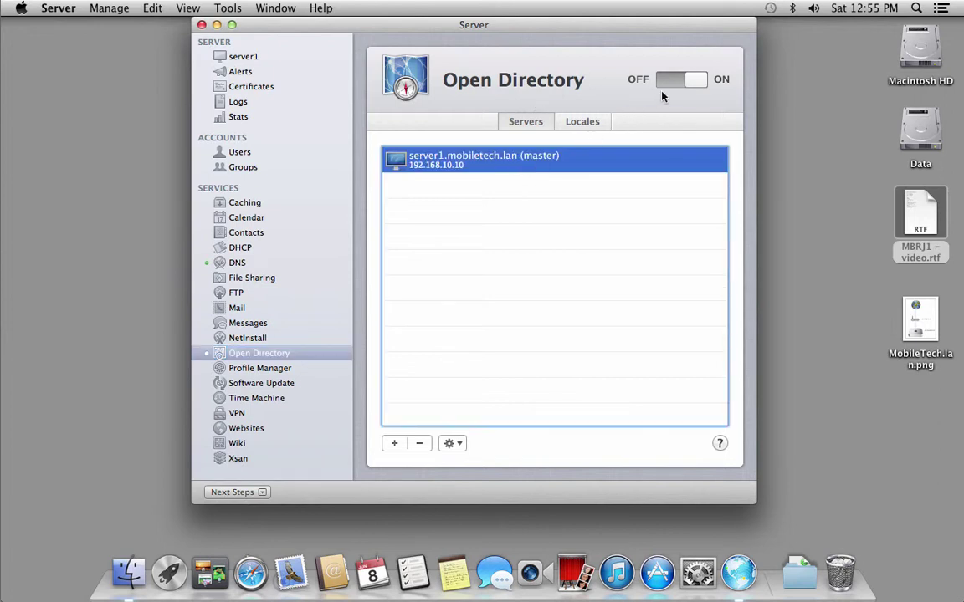
pyautogui.click(452, 445)
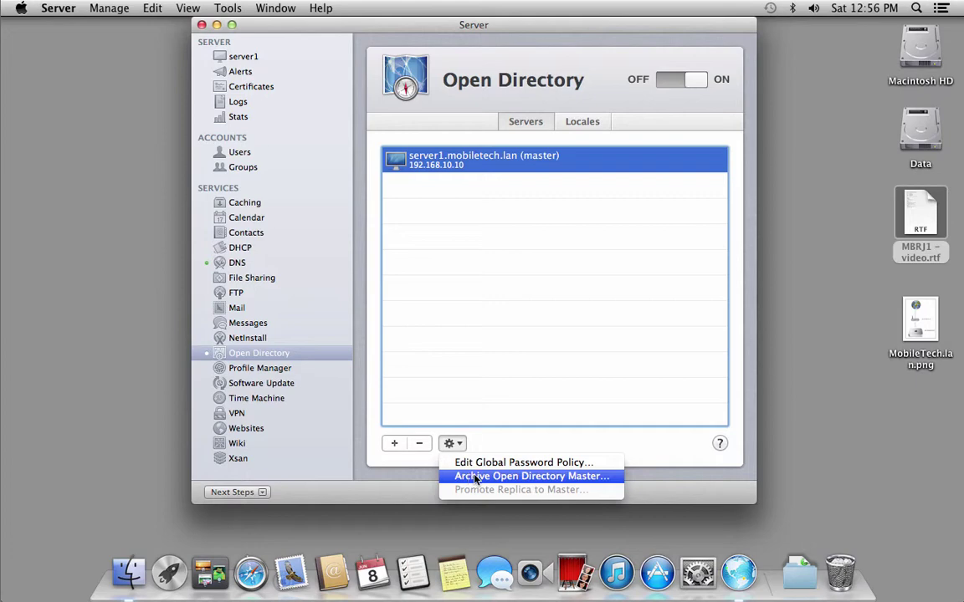
pyautogui.click(550, 446)
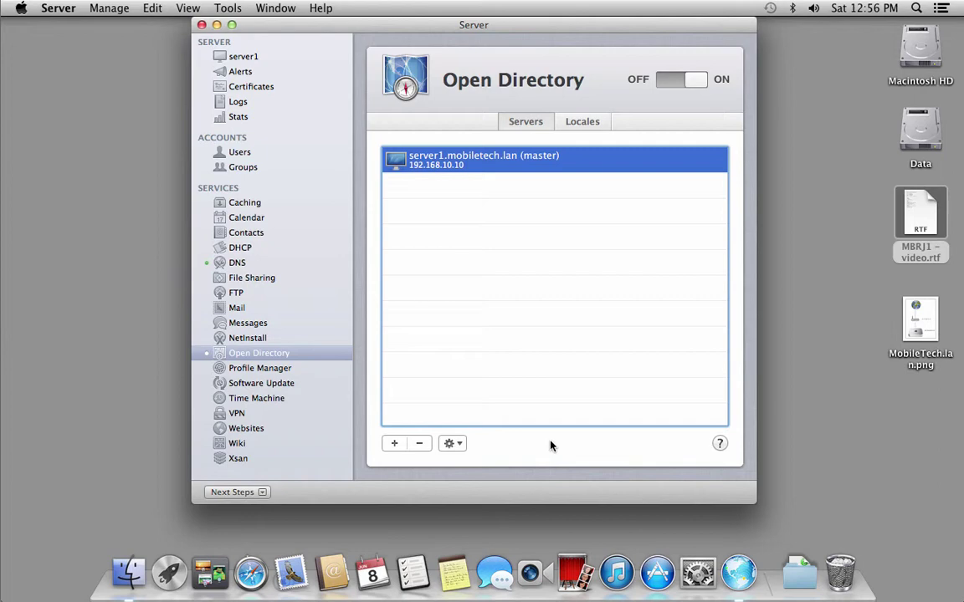
# - Create a UserHomeFolders folder on the Data drive, then close the drive window
pyautogui.doubleClick(918, 136)
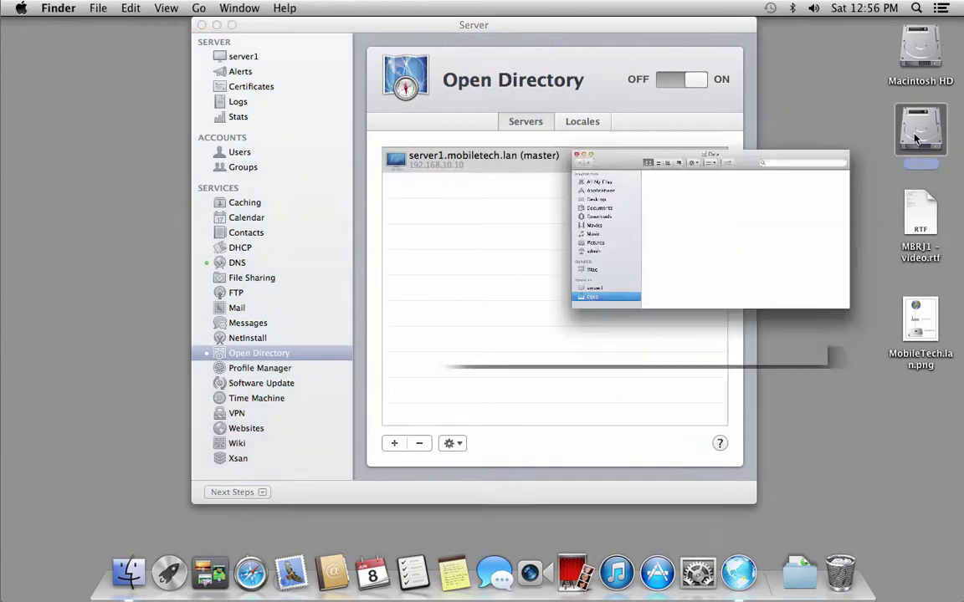
pyautogui.rightClick(519, 303)
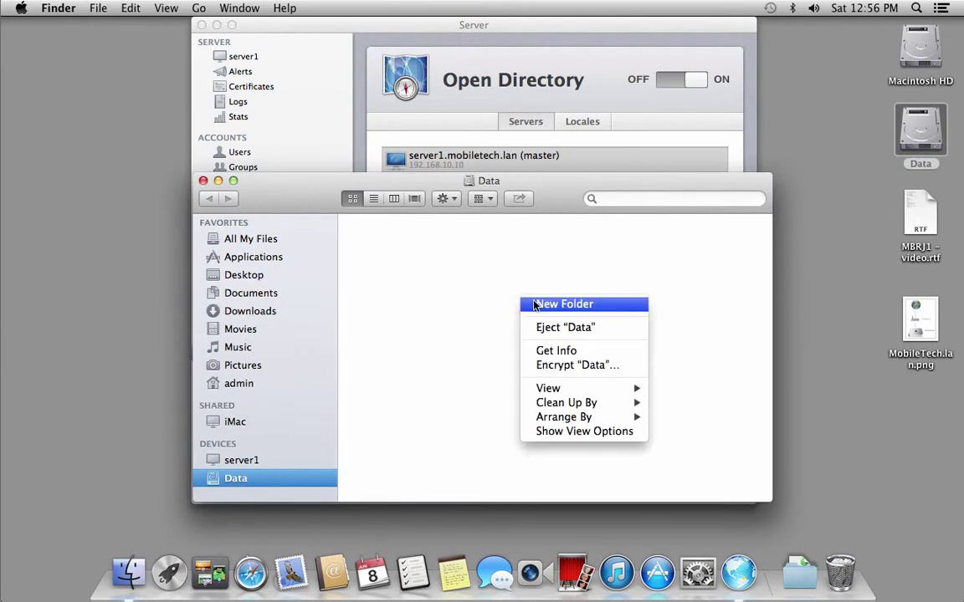
pyautogui.click(534, 303)
pyautogui.write('Use')
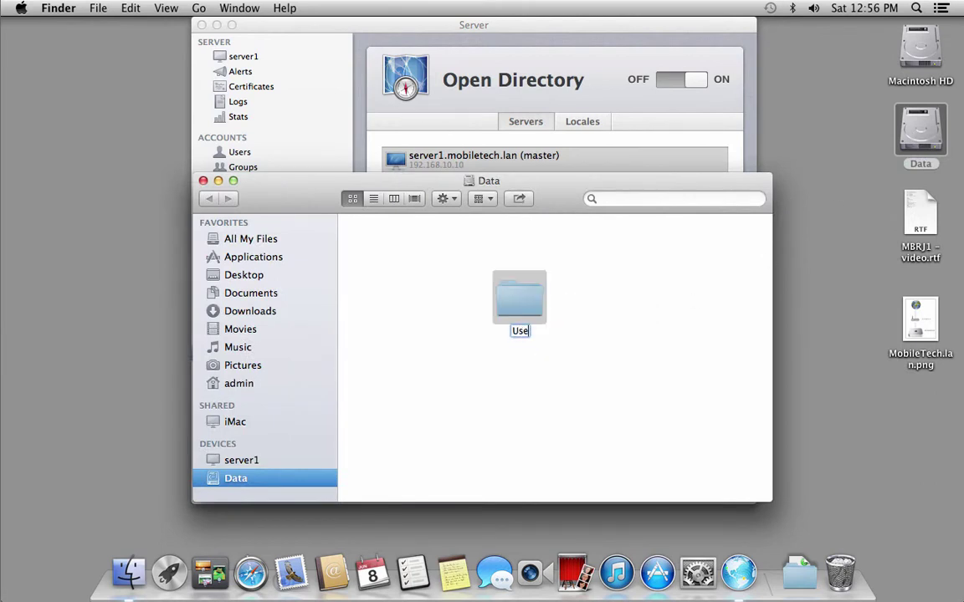
pyautogui.write('rHome')
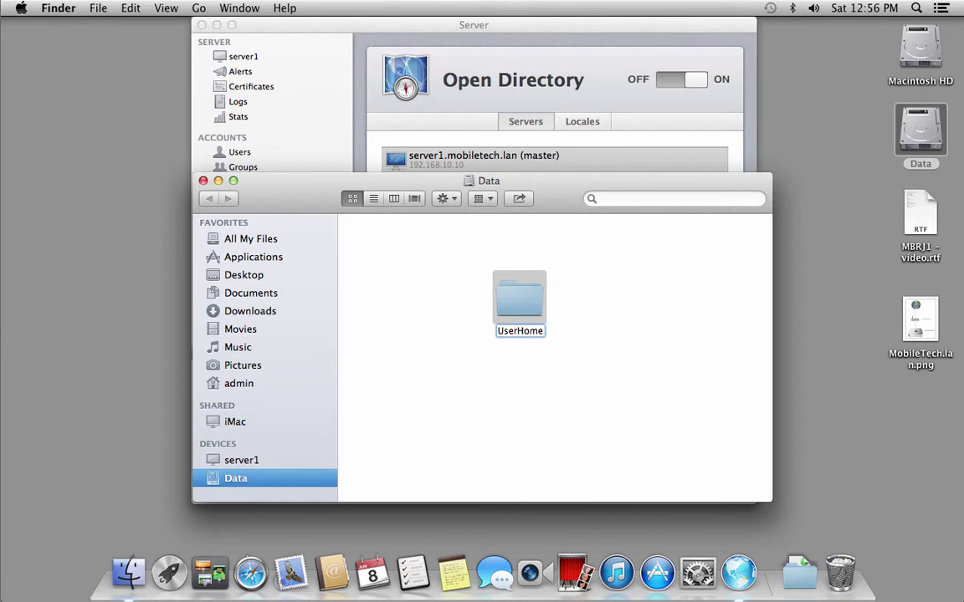
pyautogui.write('Folders')
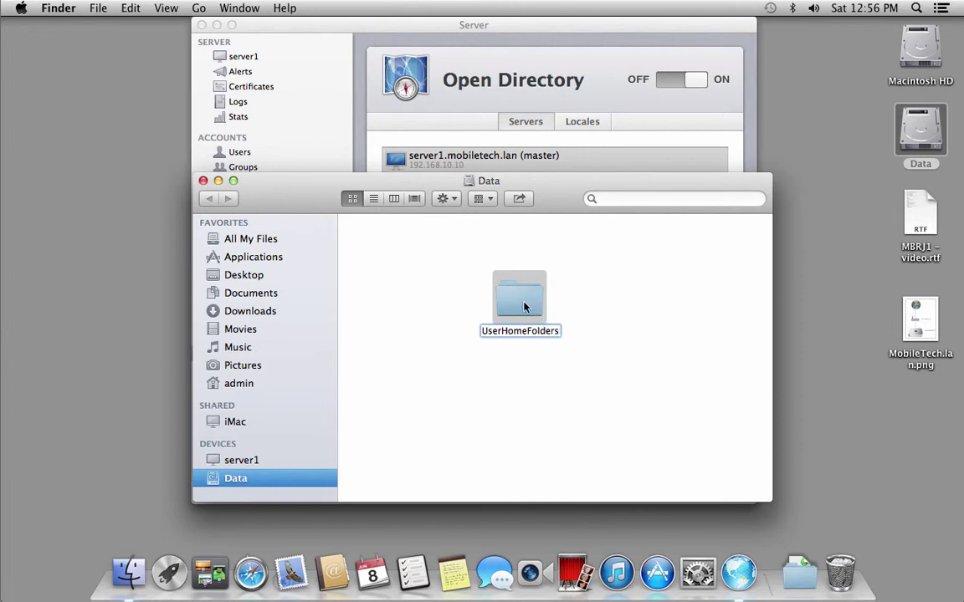
pyautogui.moveTo(536, 307); pyautogui.dragTo(407, 267)
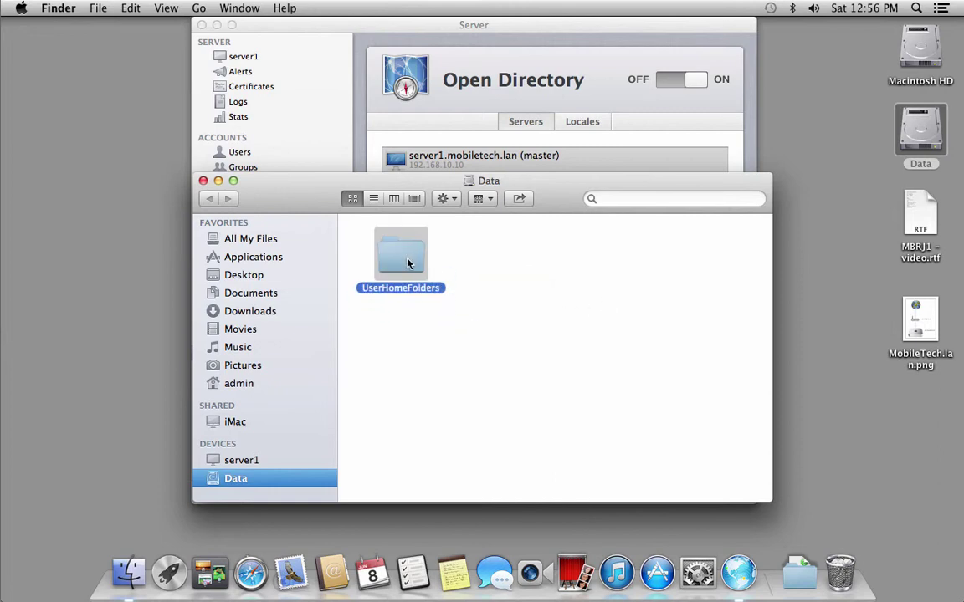
pyautogui.click(203, 180)
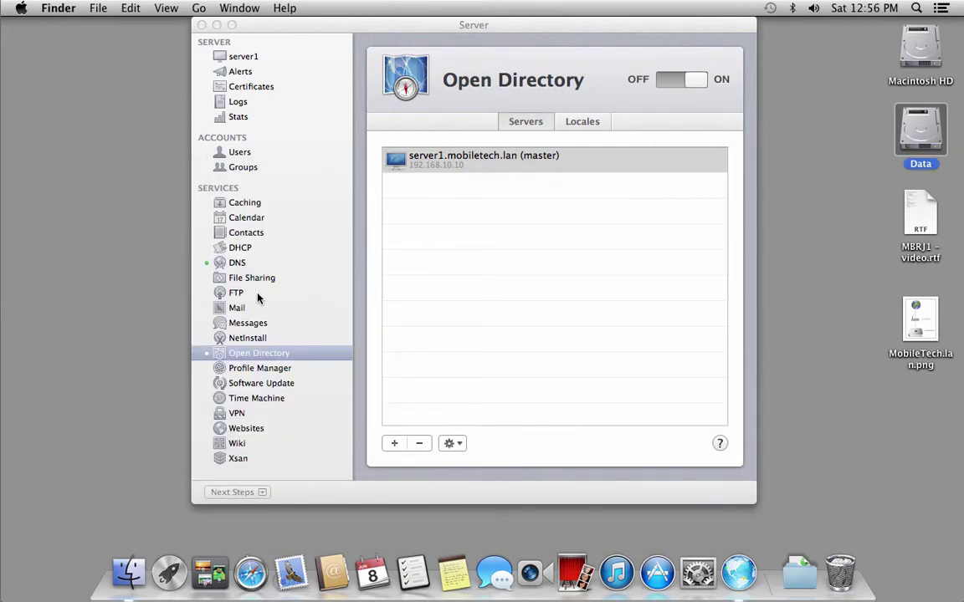
pyautogui.click(200, 281)
# - Turn on File Sharing and add Data > UserHomeFolders as a new share point
pyautogui.click(203, 278)
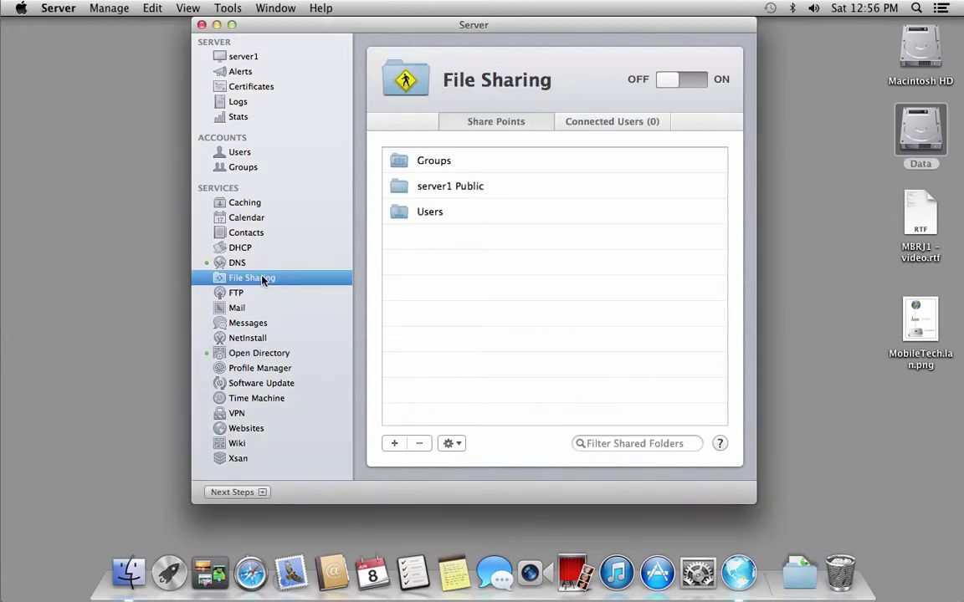
pyautogui.click(682, 79)
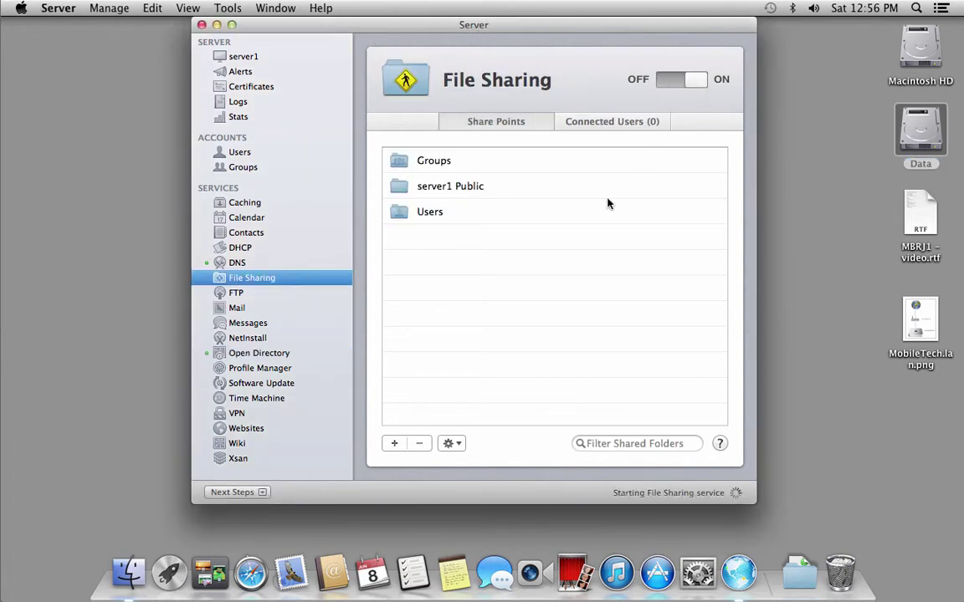
pyautogui.click(392, 444)
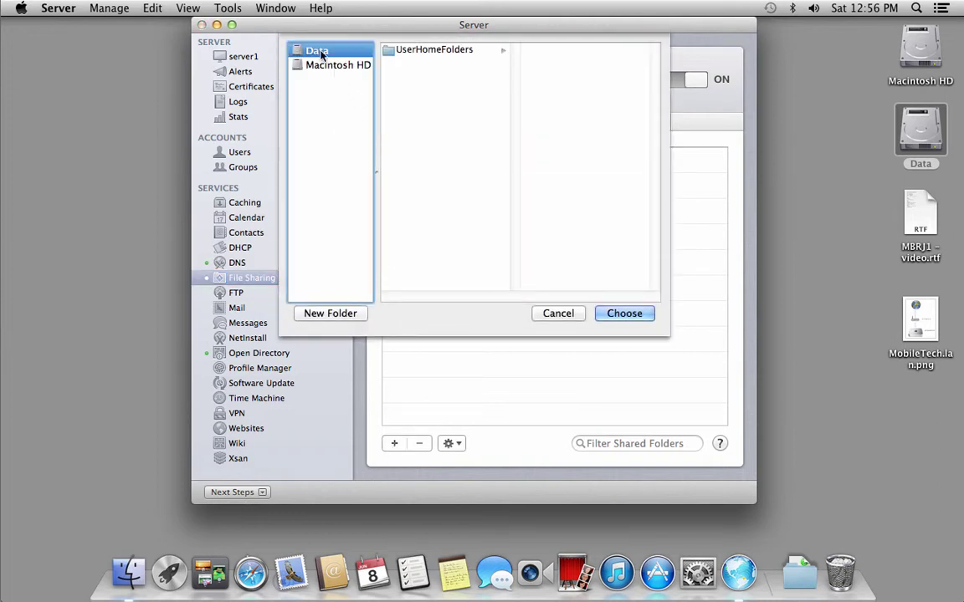
pyautogui.click(420, 52)
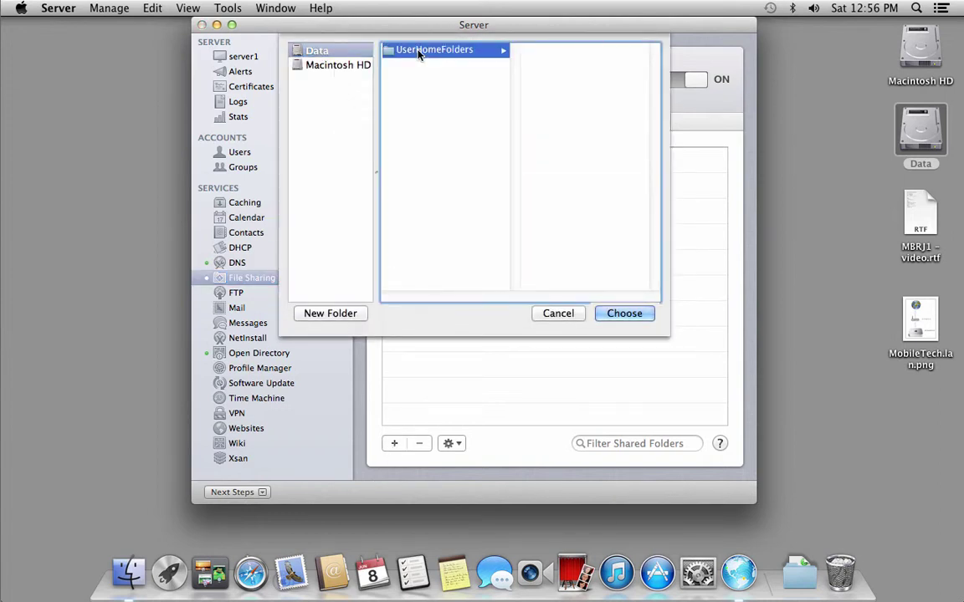
pyautogui.click(604, 317)
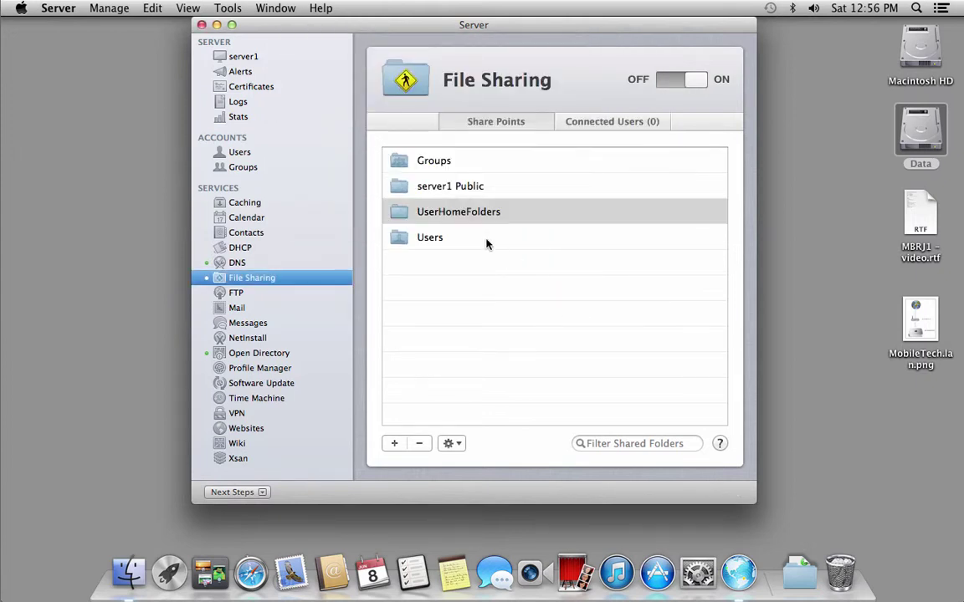
pyautogui.click(490, 217)
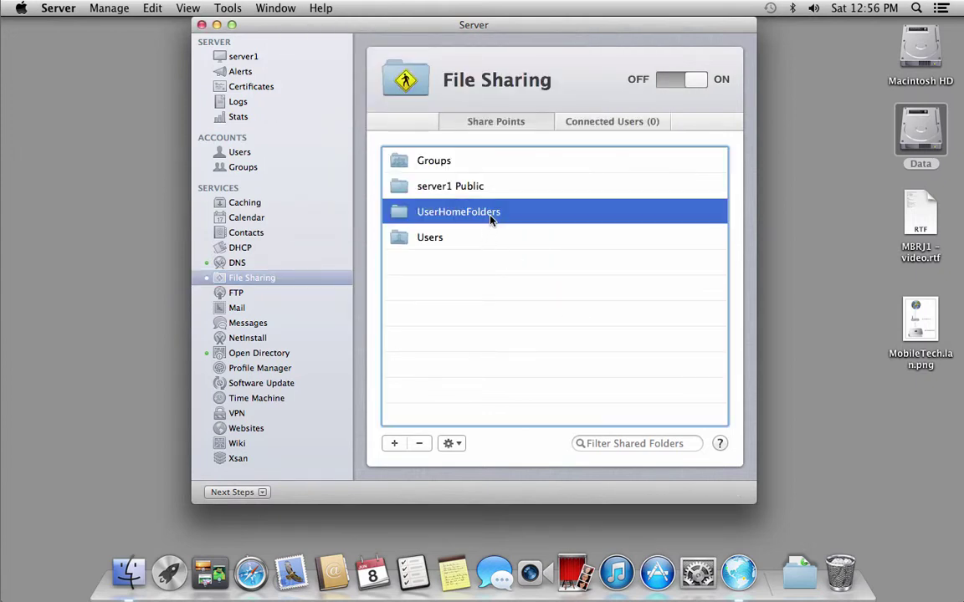
pyautogui.click(453, 444)
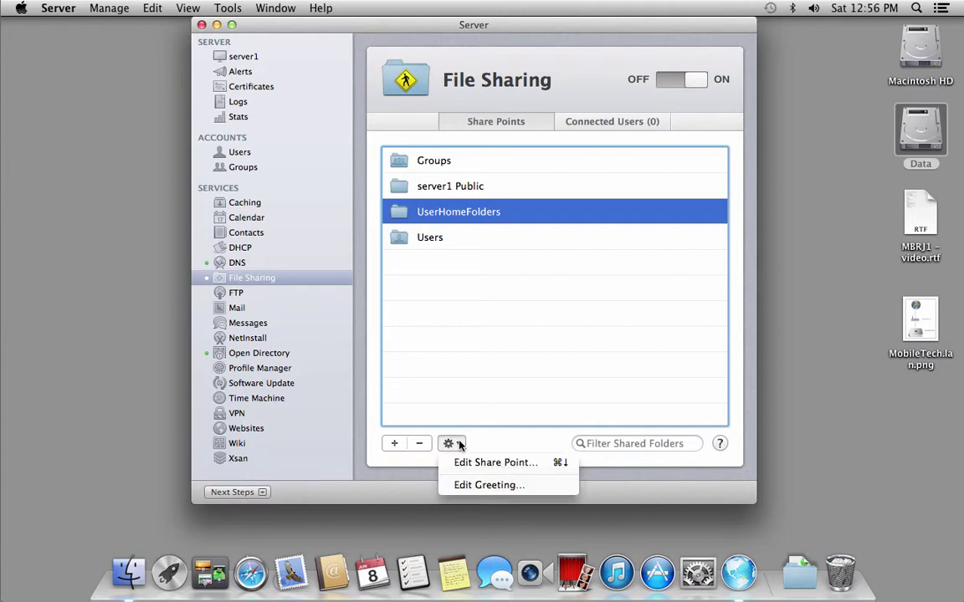
# - Uncheck SMB and make UserHomeFolders available for AFP home directories, then show Users
pyautogui.click(463, 462)
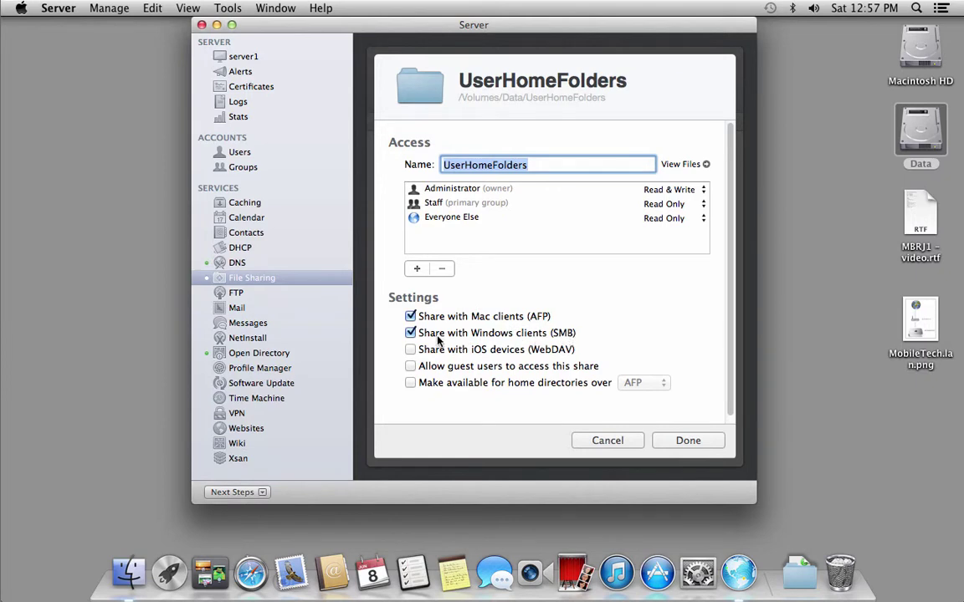
pyautogui.click(411, 334)
pyautogui.click(411, 383)
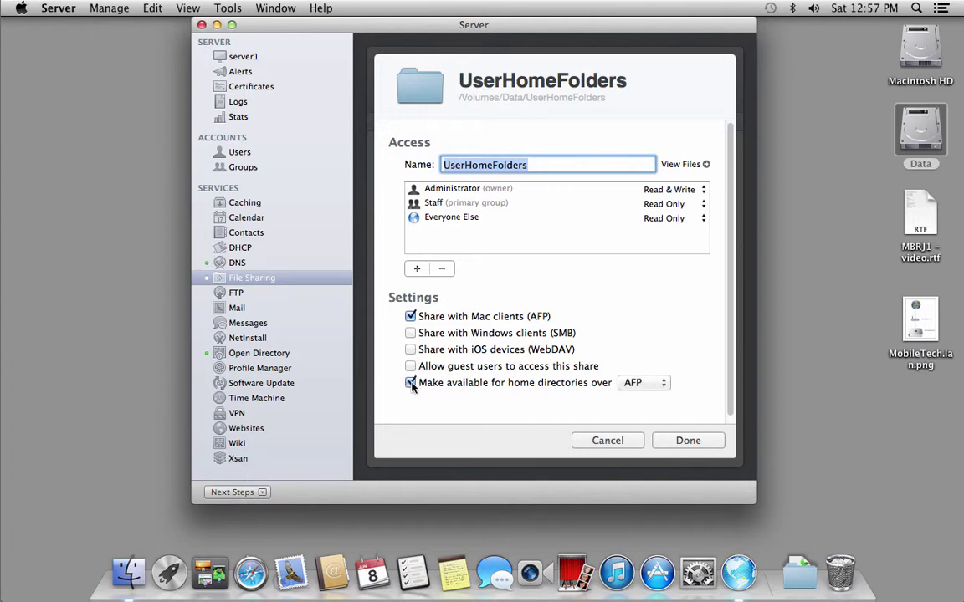
pyautogui.click(653, 384)
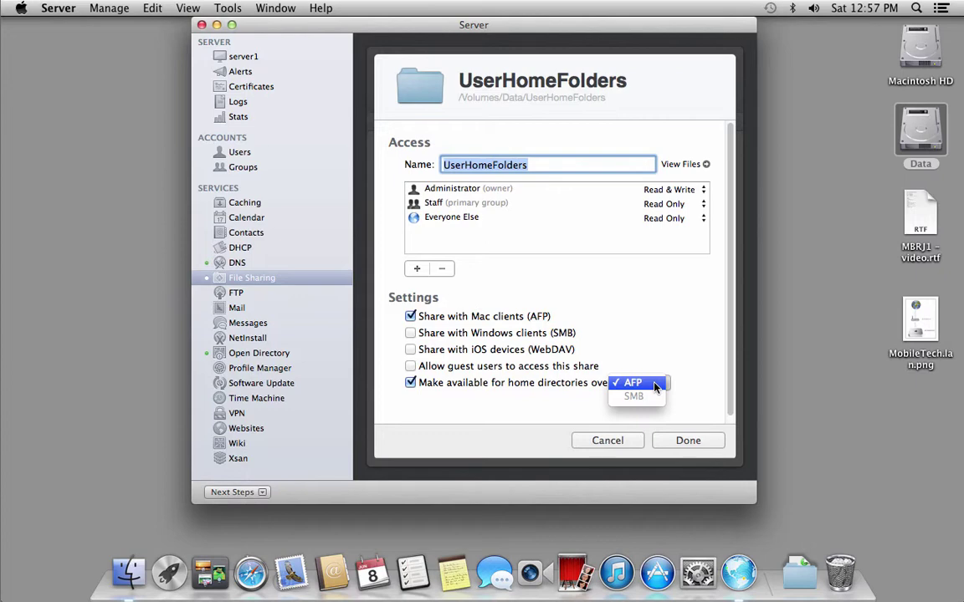
pyautogui.click(655, 384)
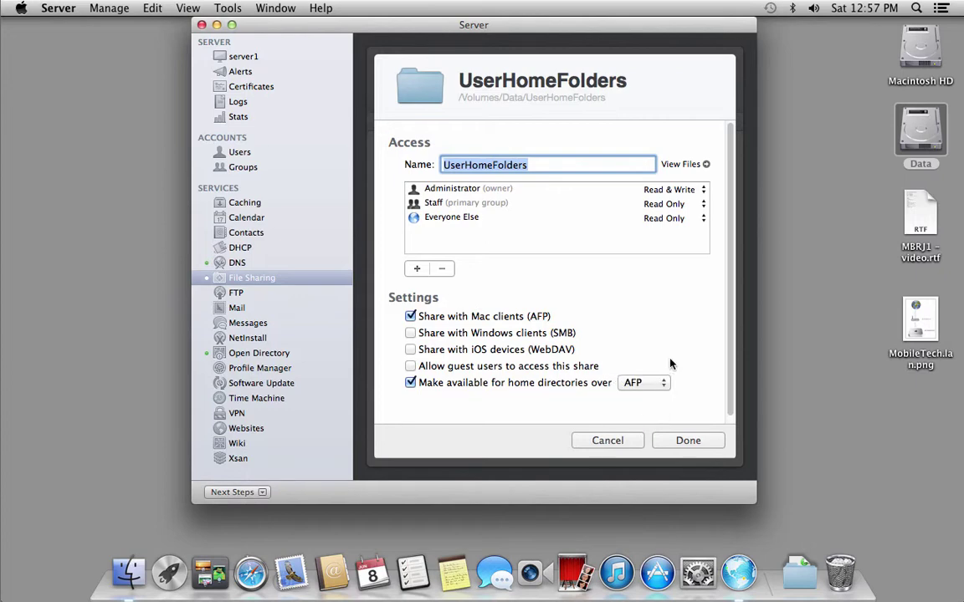
pyautogui.click(683, 442)
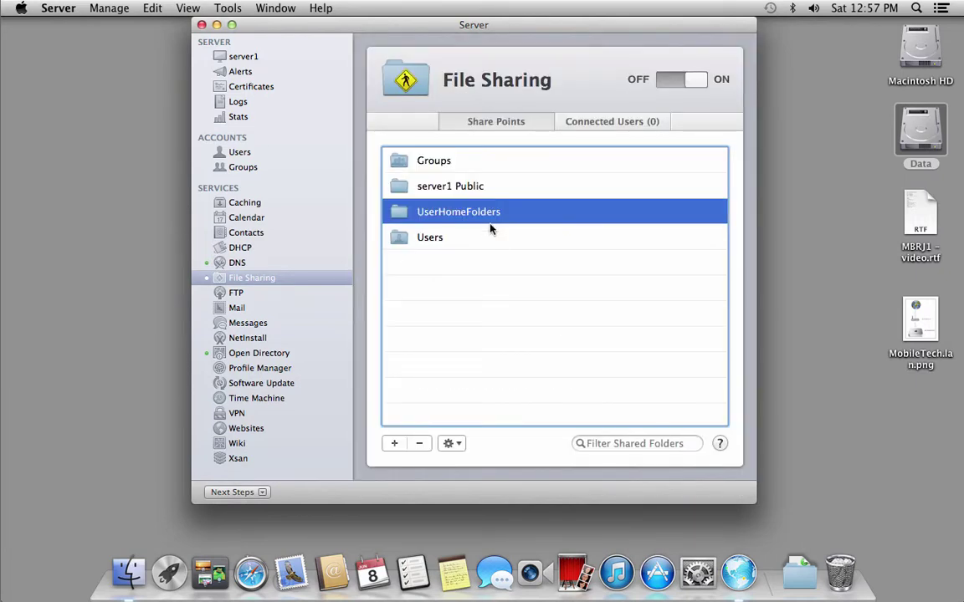
pyautogui.click(261, 155)
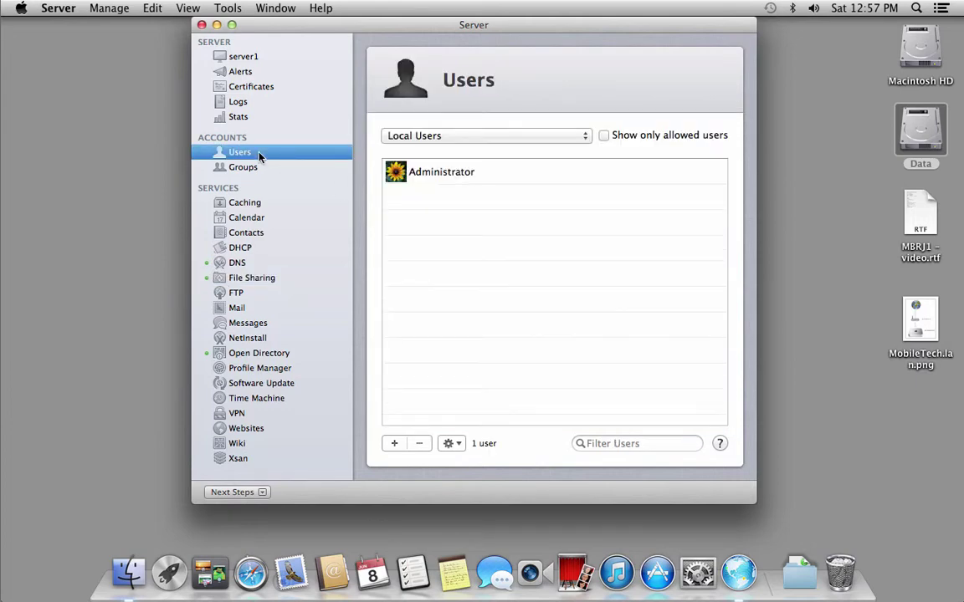
pyautogui.rightClick(801, 573)
# - Open users_mbrj1 from Downloads > importscripts in TextEdit.app
pyautogui.click(819, 525)
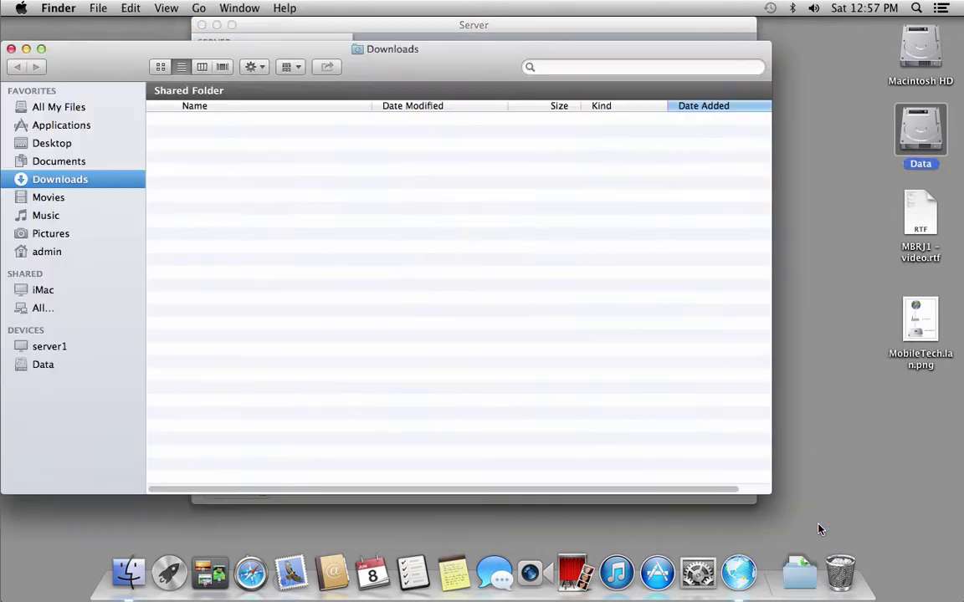
pyautogui.click(156, 120)
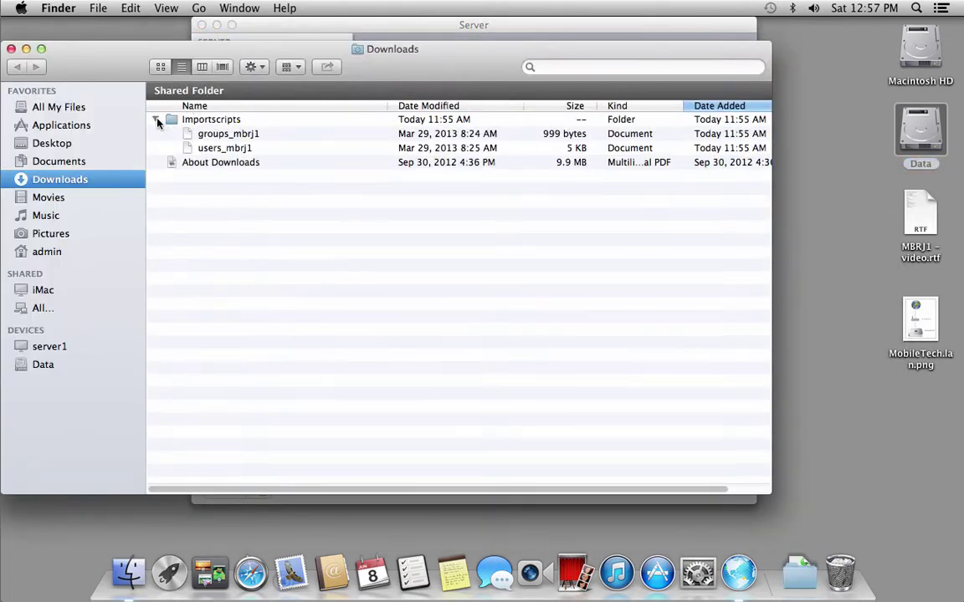
pyautogui.click(216, 149)
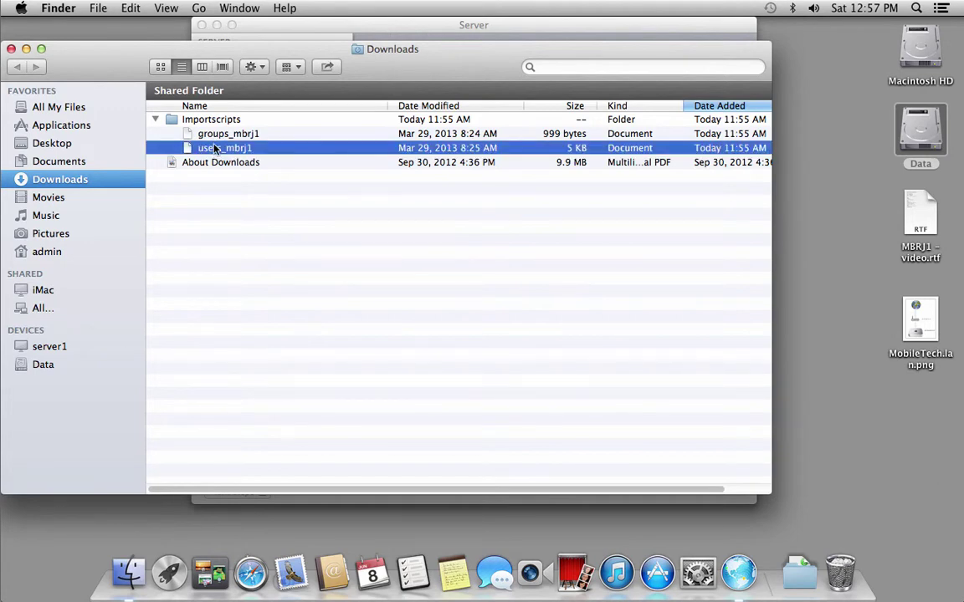
pyautogui.rightClick(215, 150)
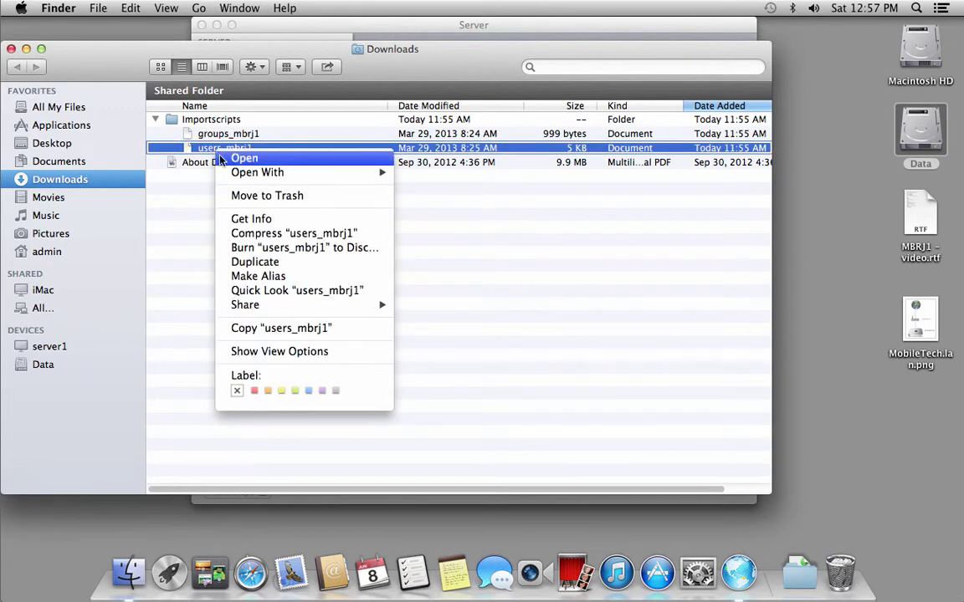
pyautogui.moveTo(227, 172)
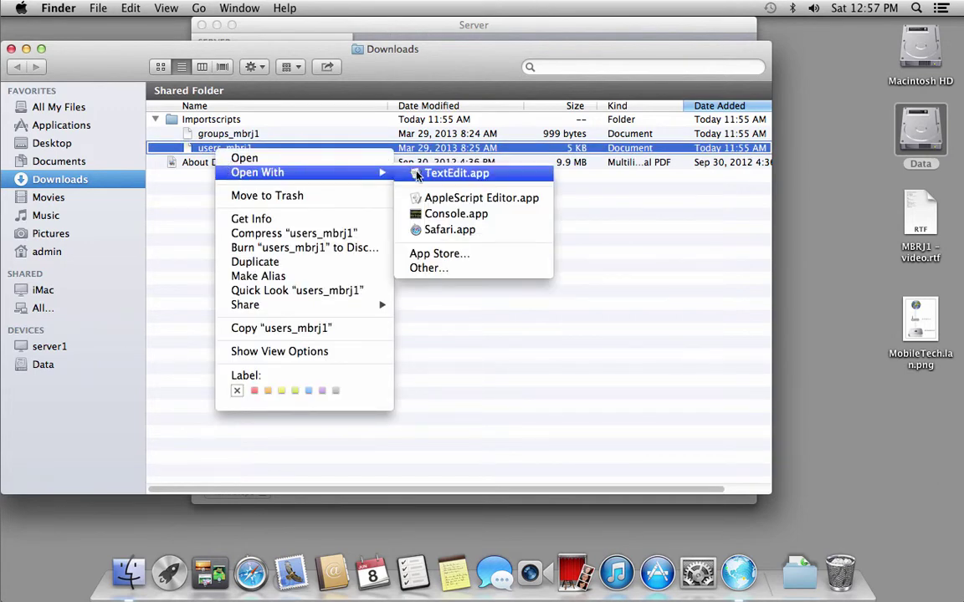
pyautogui.click(456, 173)
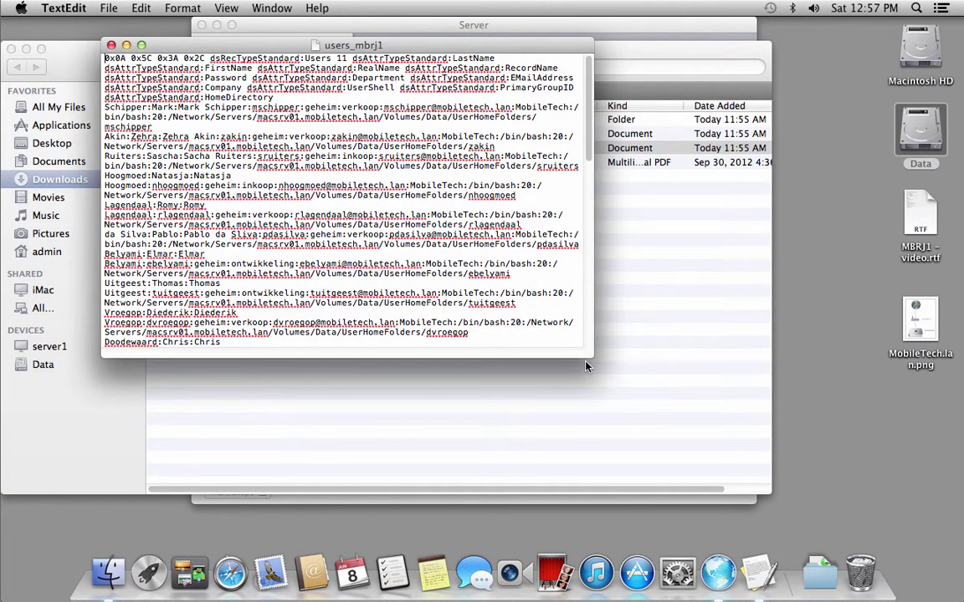
# - Enlarge the users_mbrj1 text, widen the window and move it left, then select macsrv01
pyautogui.press('super+shift+t')
pyautogui.press('super+plus')
pyautogui.press('super+plus')
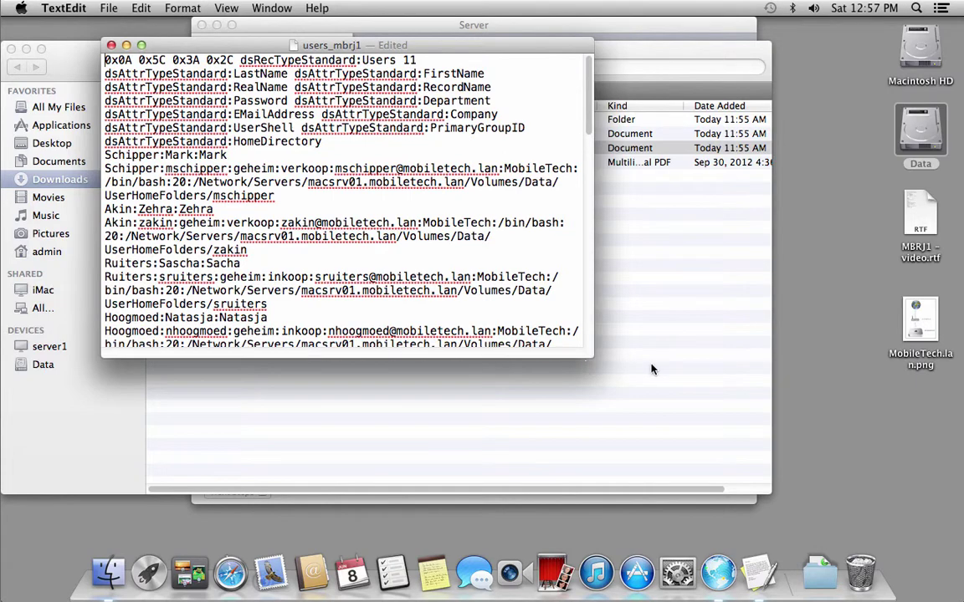
pyautogui.moveTo(591, 358); pyautogui.dragTo(901, 415)
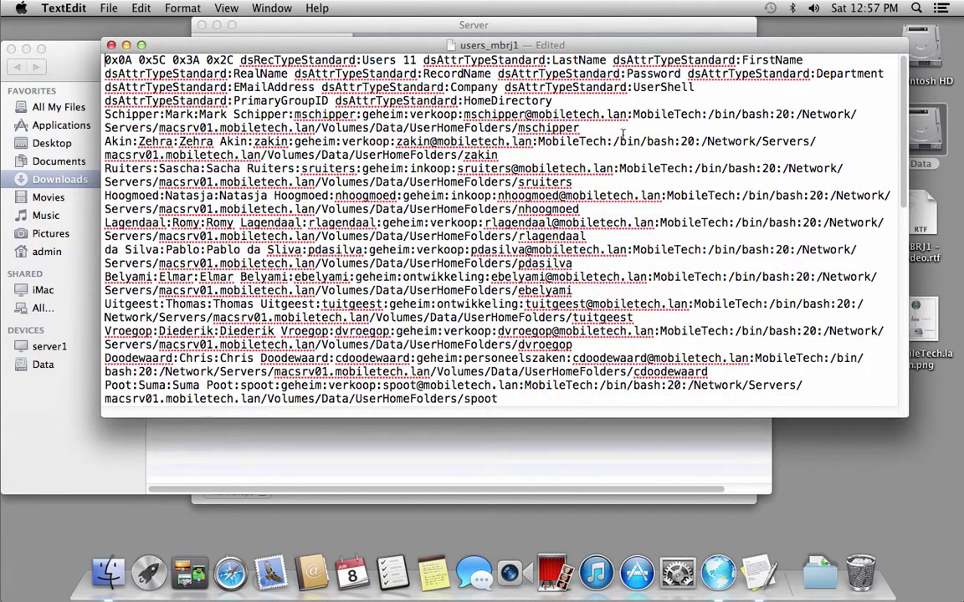
pyautogui.moveTo(550, 49); pyautogui.dragTo(475, 43)
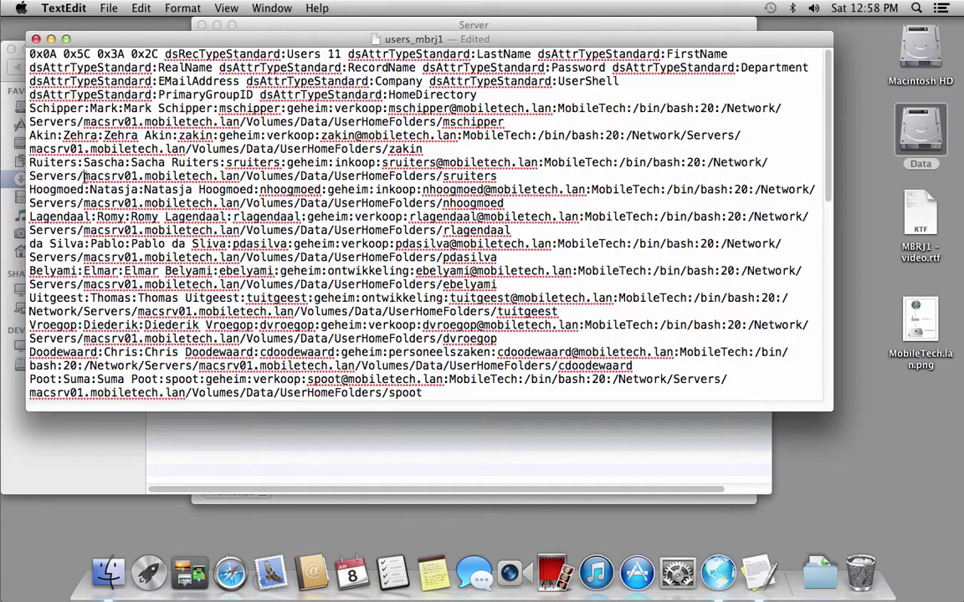
pyautogui.moveTo(84, 176); pyautogui.dragTo(138, 176)
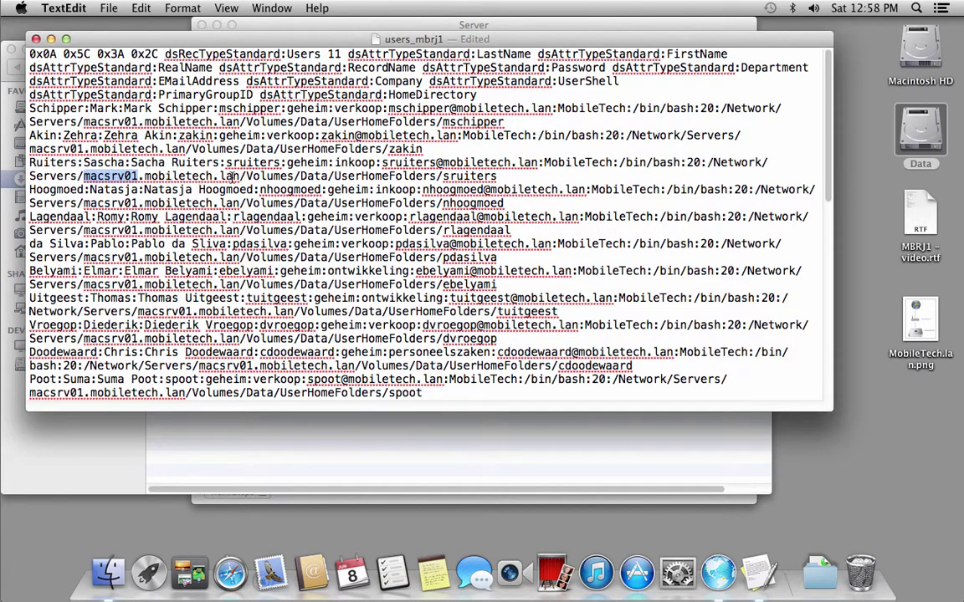
# - Replace all 26 occurrences of macsrv01 with server1 in users_mbrj1 using Find and Replace
pyautogui.click(140, 9)
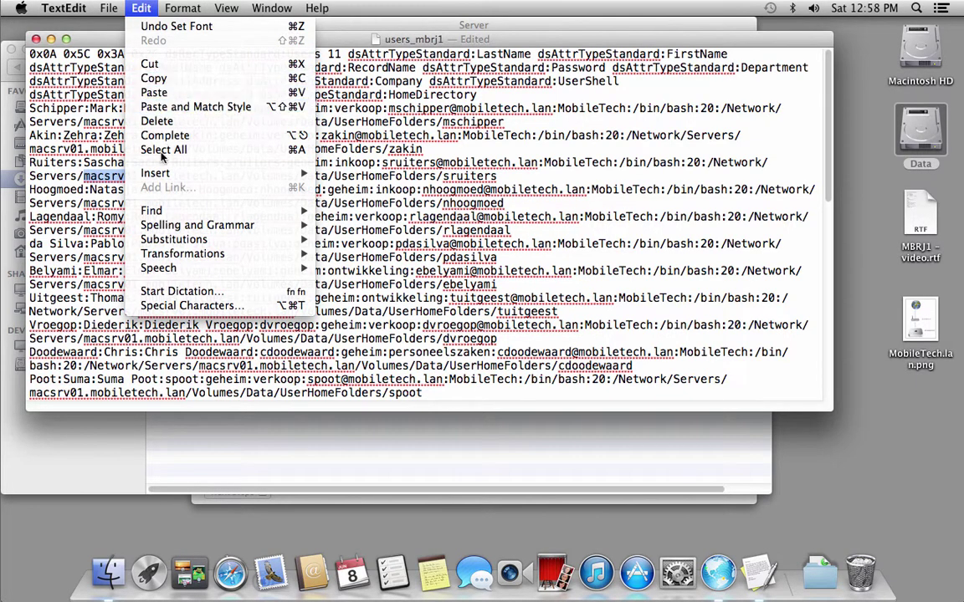
pyautogui.moveTo(165, 211)
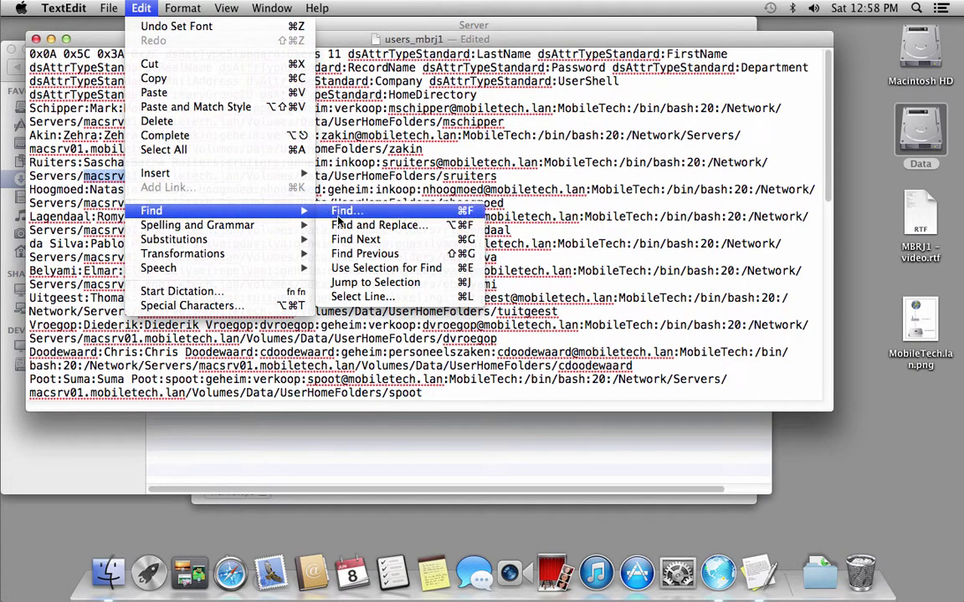
pyautogui.click(368, 225)
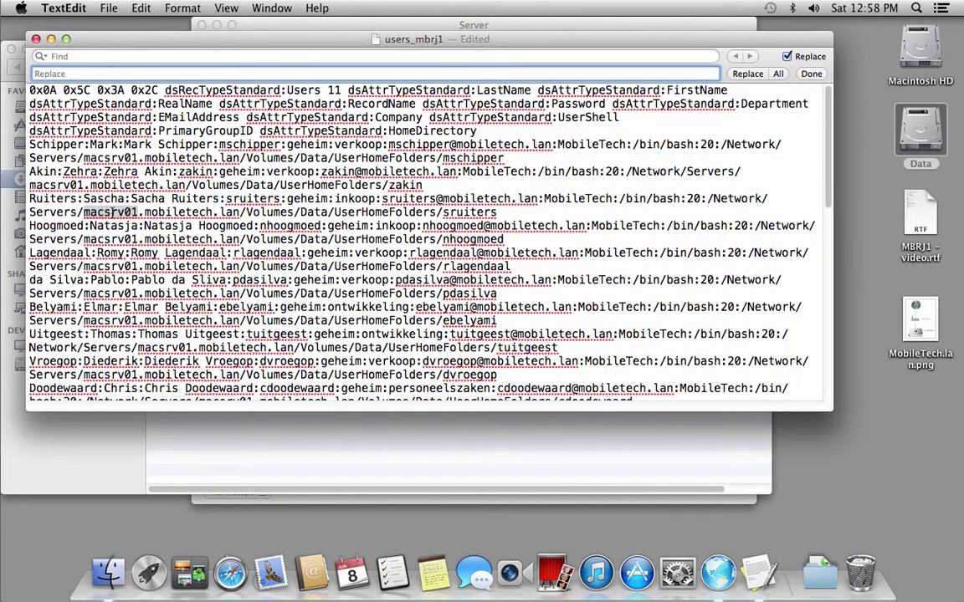
pyautogui.doubleClick(111, 213)
pyautogui.press('super+c')
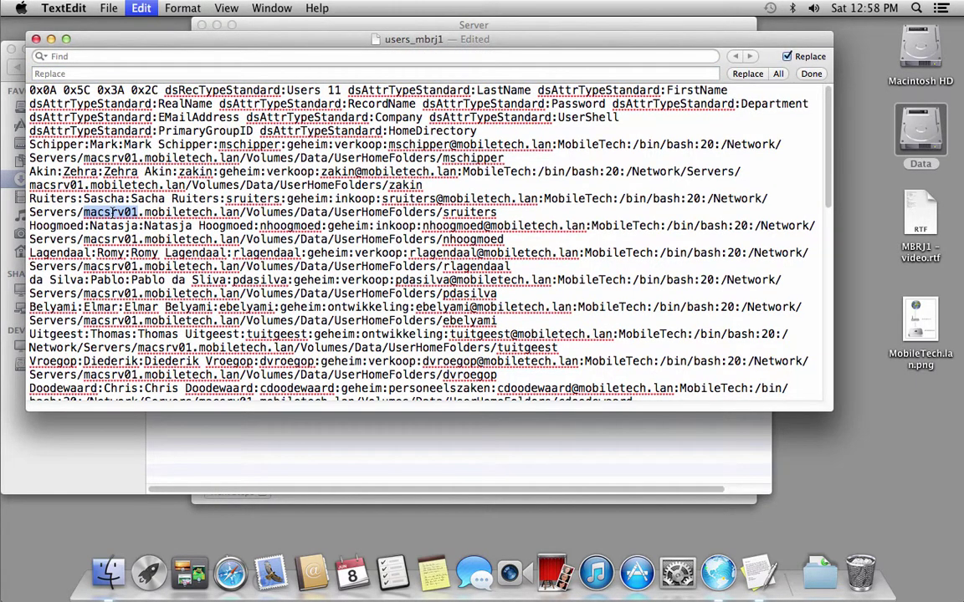
pyautogui.click(93, 57)
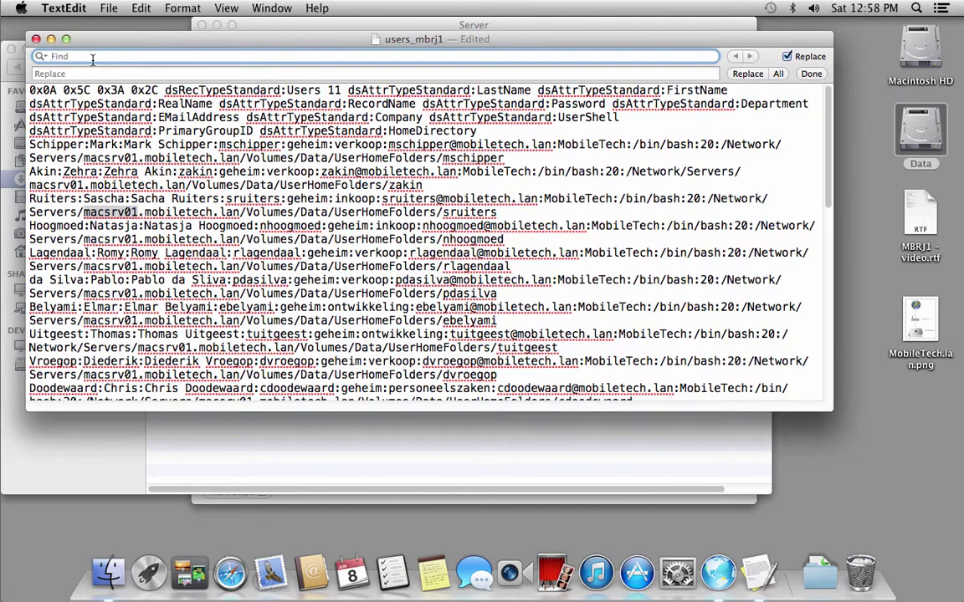
pyautogui.press('super+v')
pyautogui.click(87, 74)
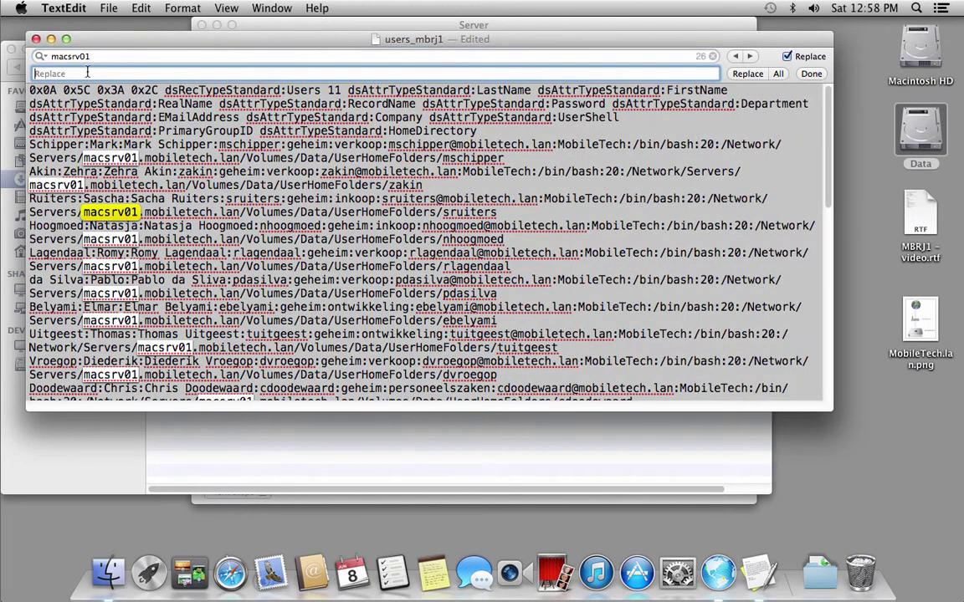
pyautogui.write('server1')
pyautogui.click(777, 74)
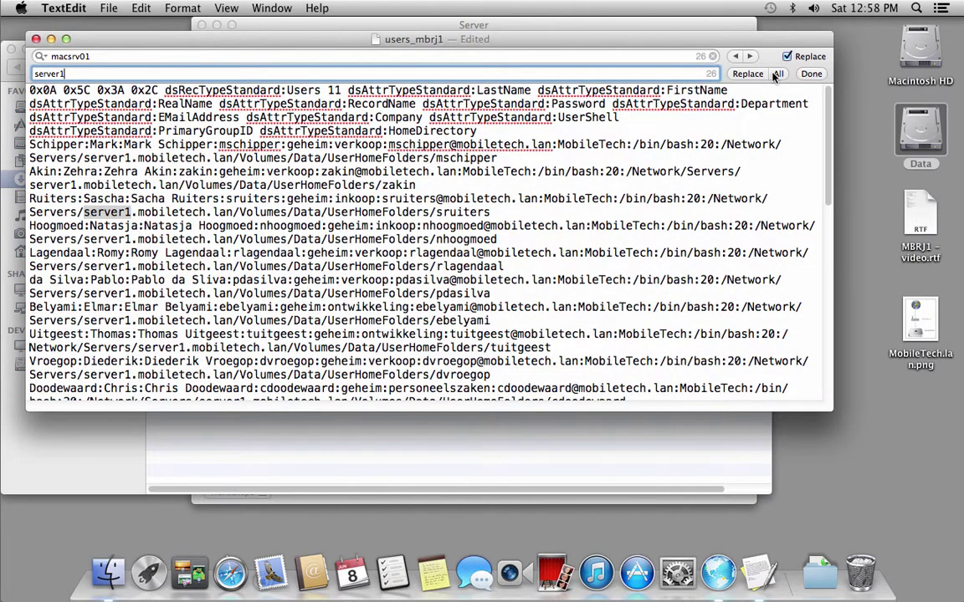
# - Save users_mbrj1, quit TextEdit and close the Downloads window
pyautogui.click(105, 10)
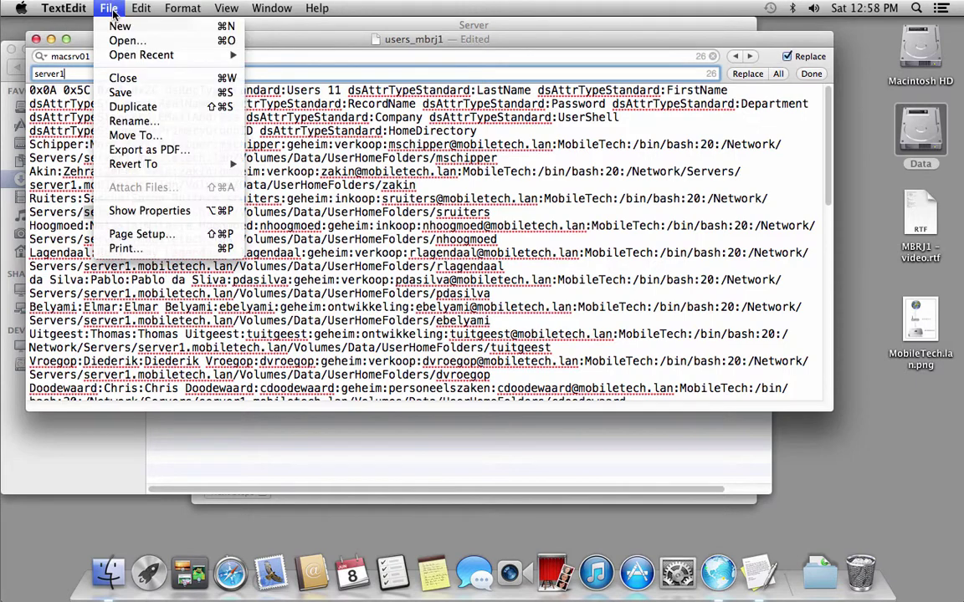
pyautogui.click(119, 92)
pyautogui.click(51, 10)
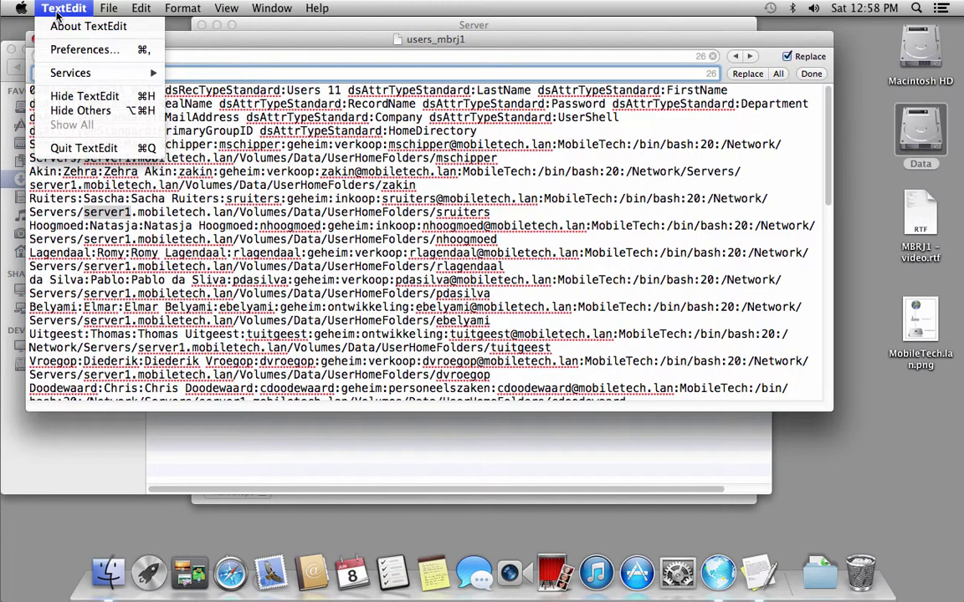
pyautogui.click(83, 147)
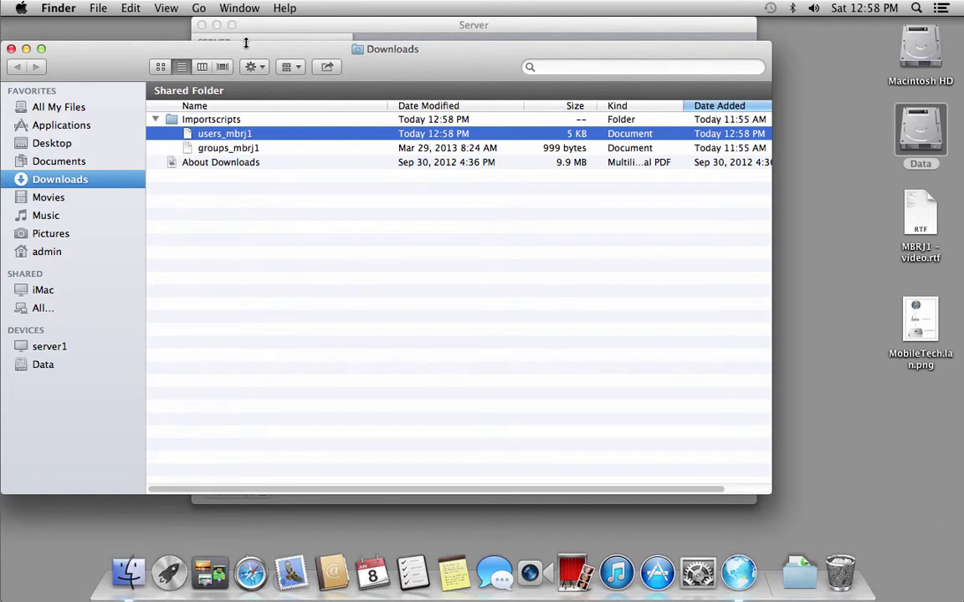
pyautogui.moveTo(245, 42); pyautogui.dragTo(270, 37)
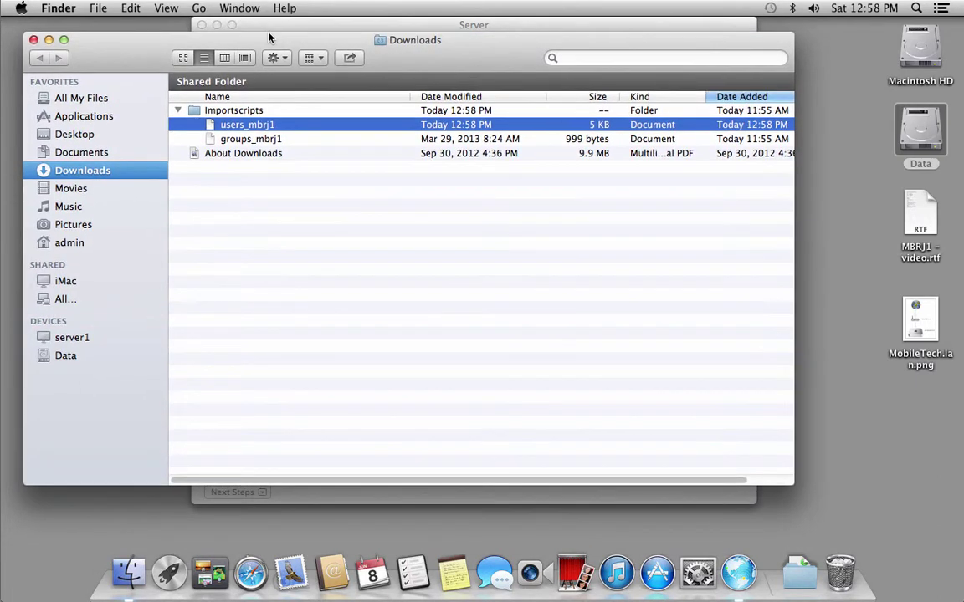
pyautogui.click(33, 39)
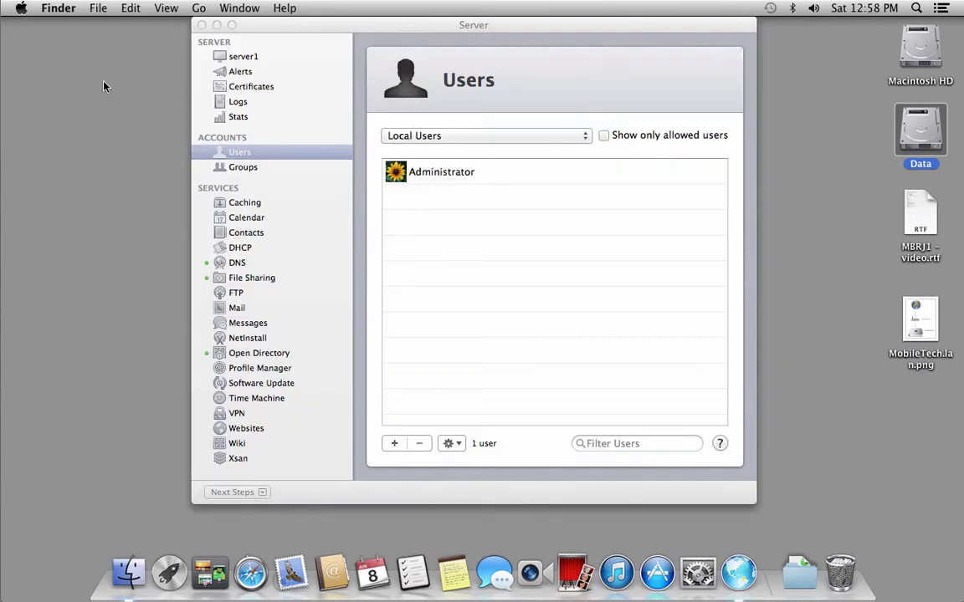
# - Start an account import from the file Downloads/Importscripts/users_mbrj1
pyautogui.moveTo(283, 25); pyautogui.dragTo(112, 26)
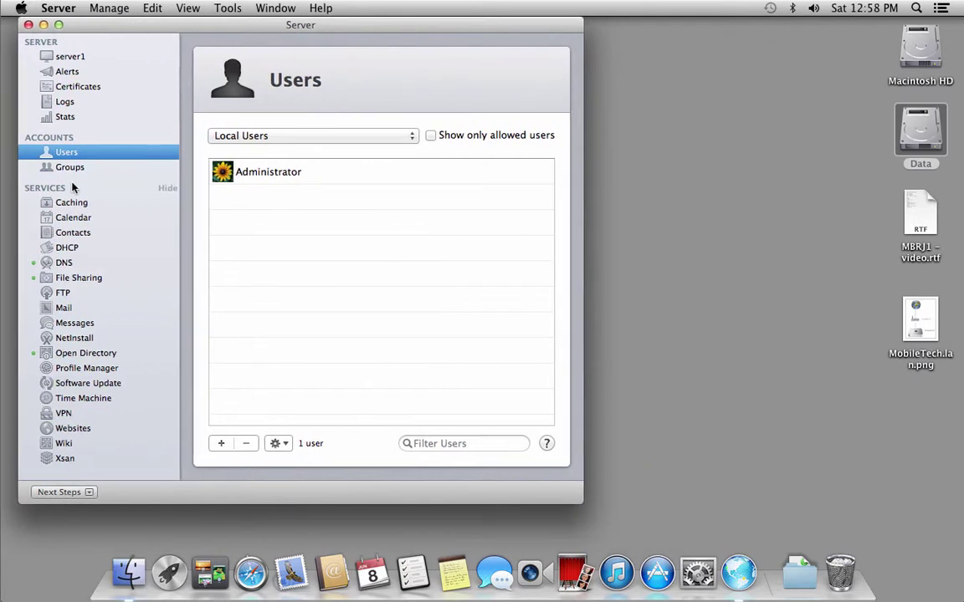
pyautogui.click(110, 10)
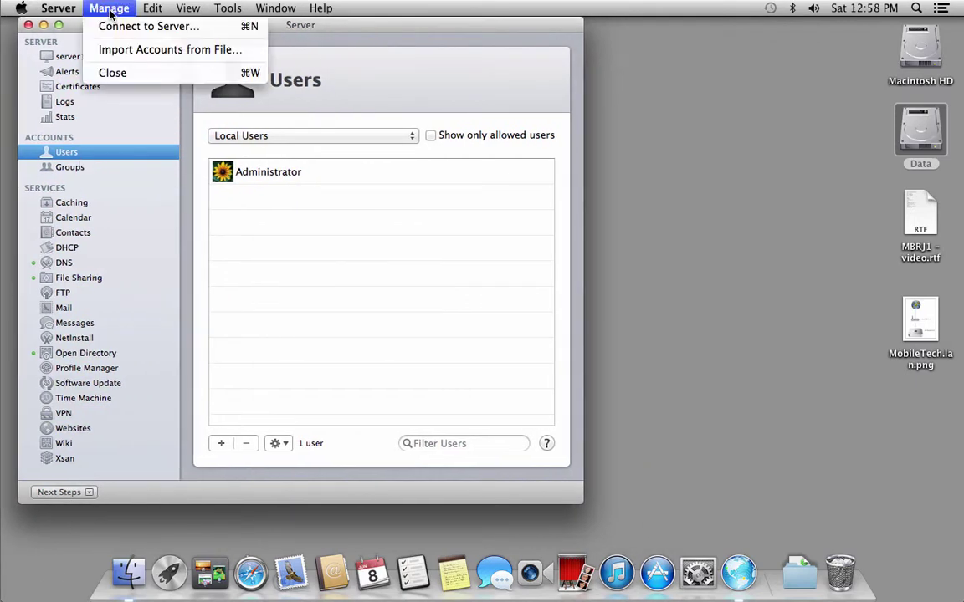
pyautogui.click(121, 52)
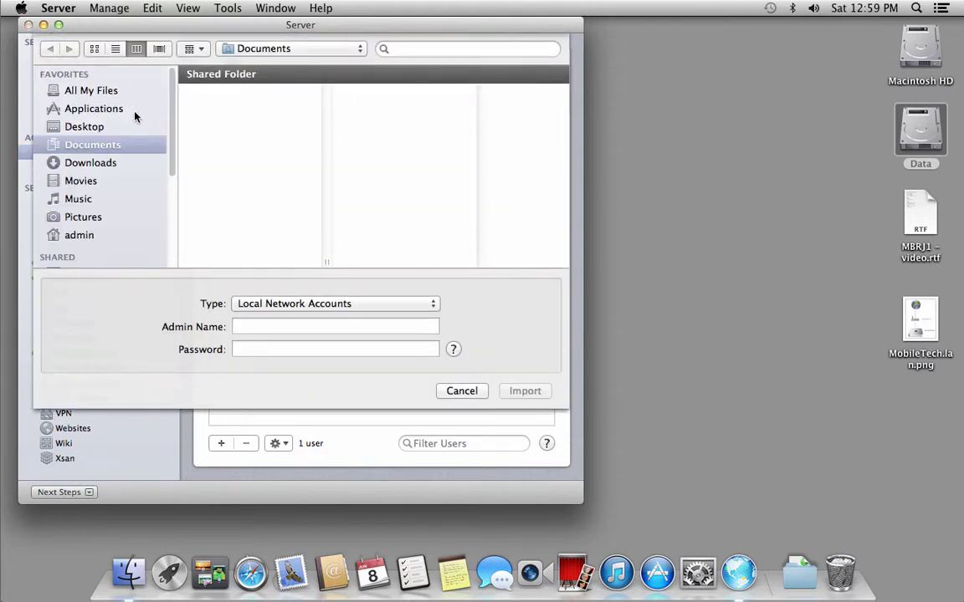
pyautogui.click(105, 163)
pyautogui.click(207, 105)
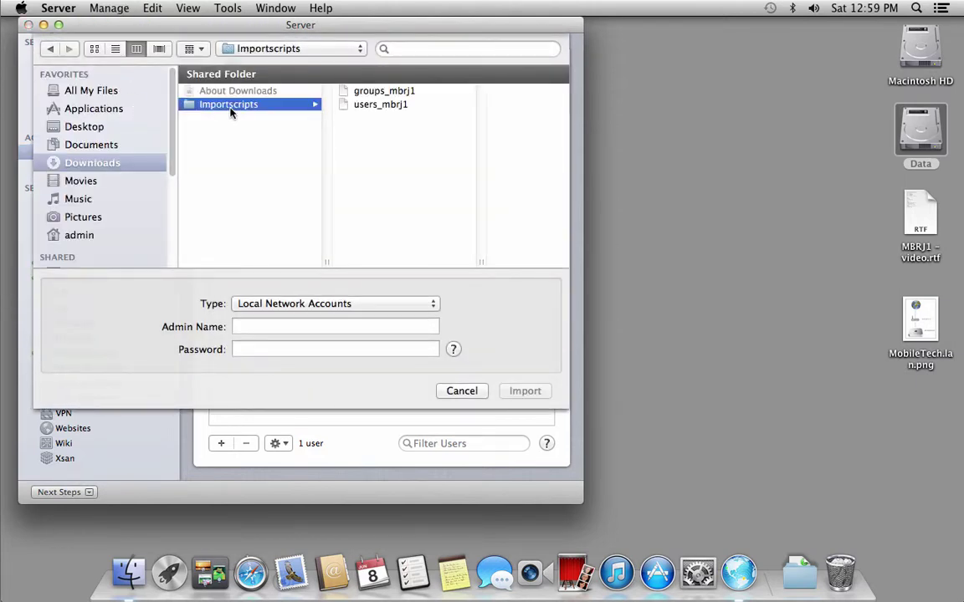
pyautogui.click(387, 107)
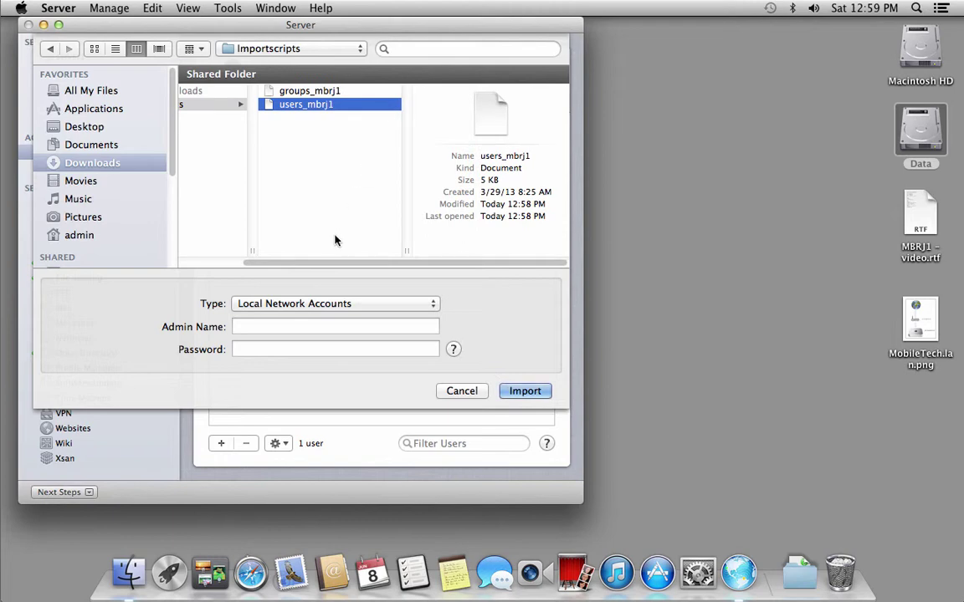
# - Keep Local Network Accounts as the import type and enter diradmin and its password
pyautogui.click(265, 306)
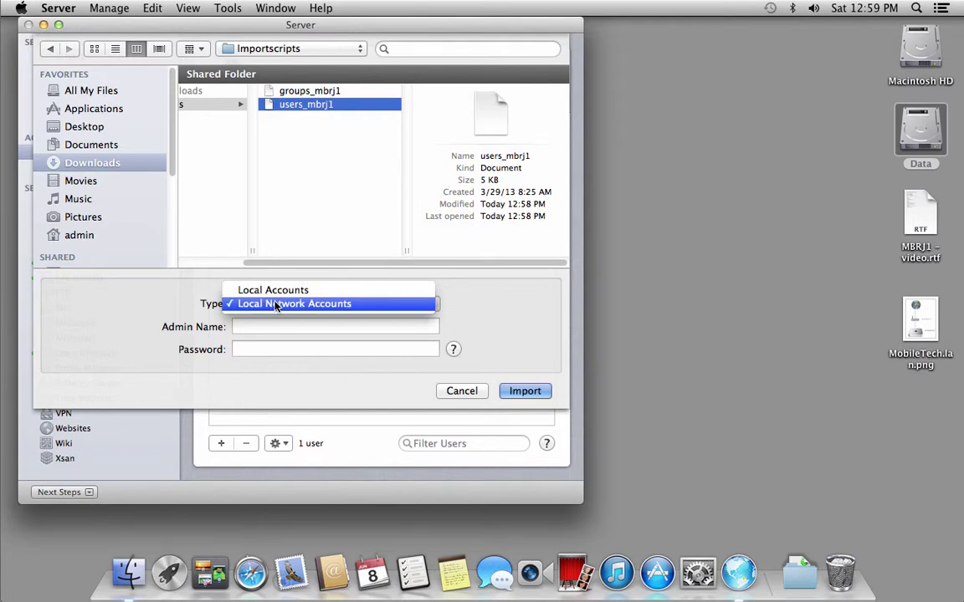
pyautogui.click(275, 304)
pyautogui.click(263, 326)
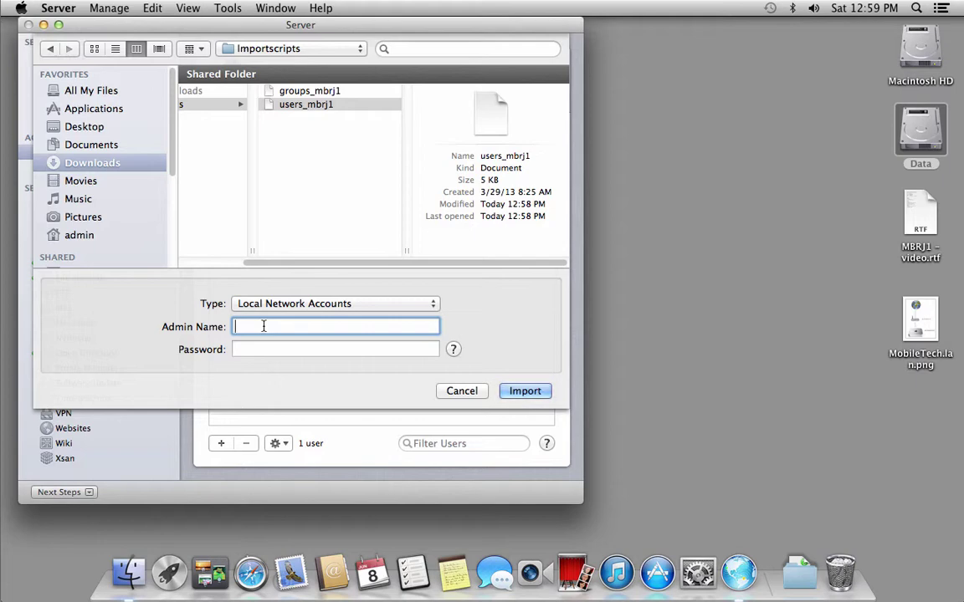
pyautogui.write('diradmin')
pyautogui.press('Tab')
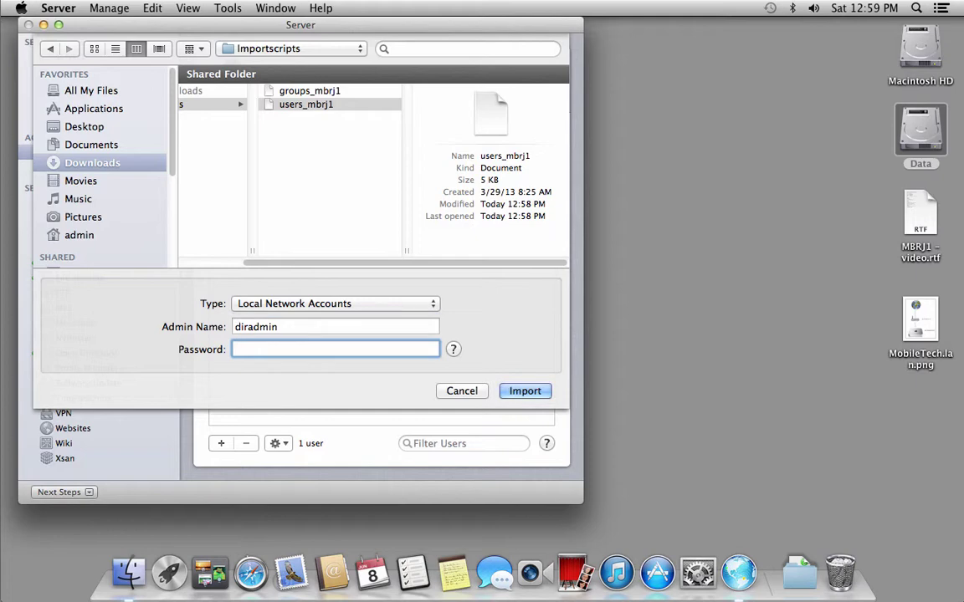
pyautogui.write('••••••')
# - Import users_mbrj1 as 26 Local Network Users, then show the Groups list
pyautogui.click(525, 391)
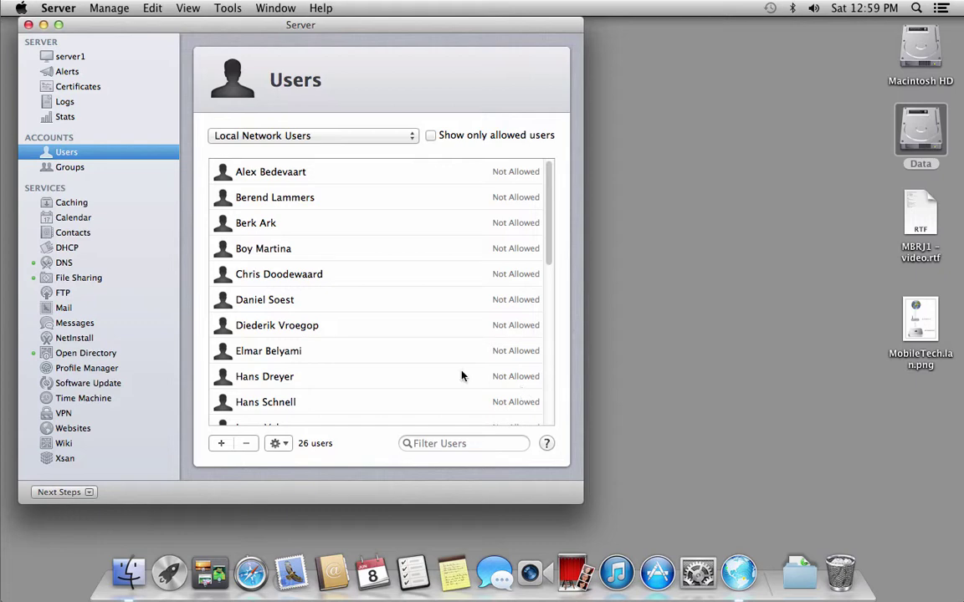
pyautogui.click(77, 170)
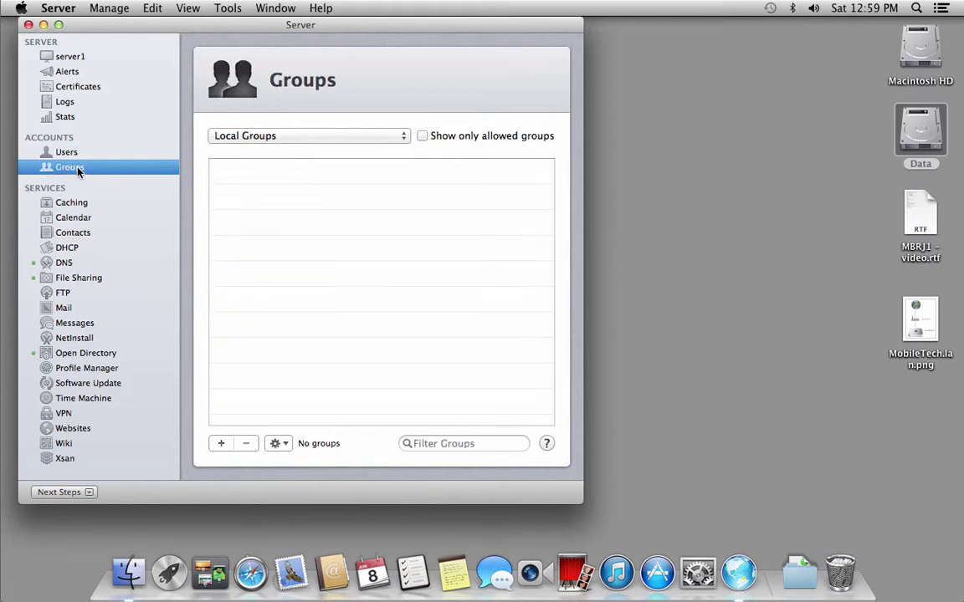
# - Import groups_mbrj1 as Local Network Accounts using the diradmin name and password
pyautogui.click(114, 12)
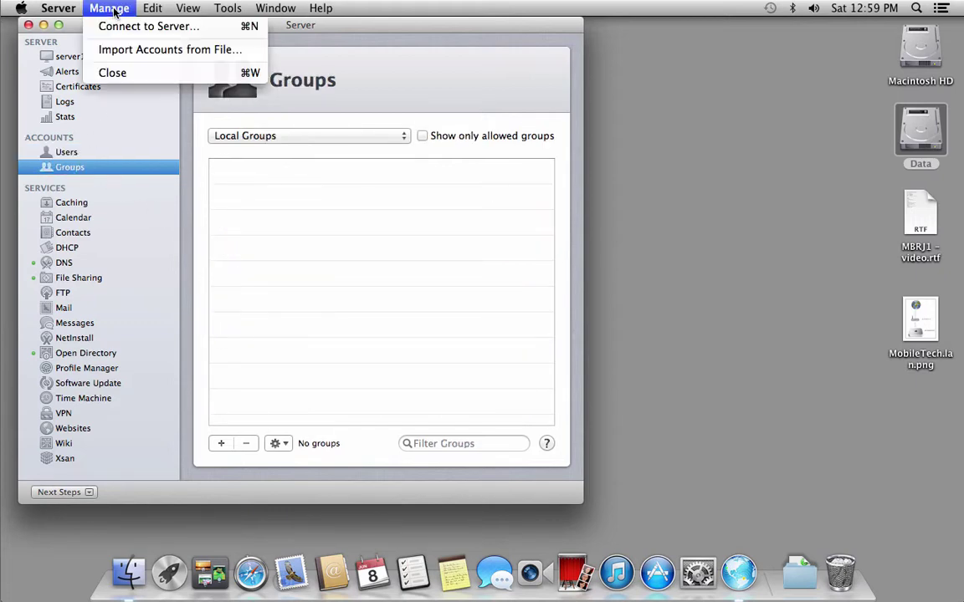
pyautogui.click(124, 51)
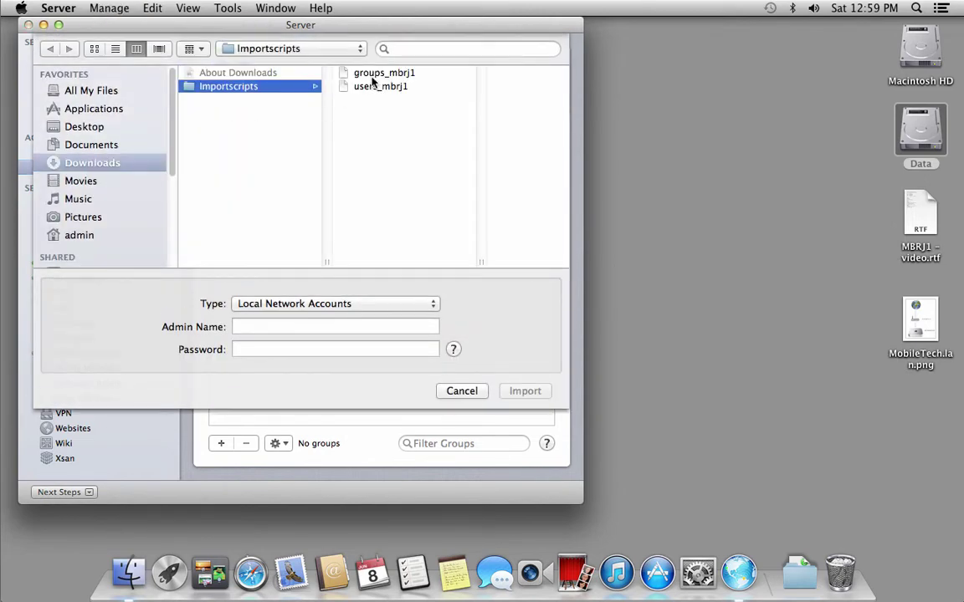
pyautogui.click(374, 76)
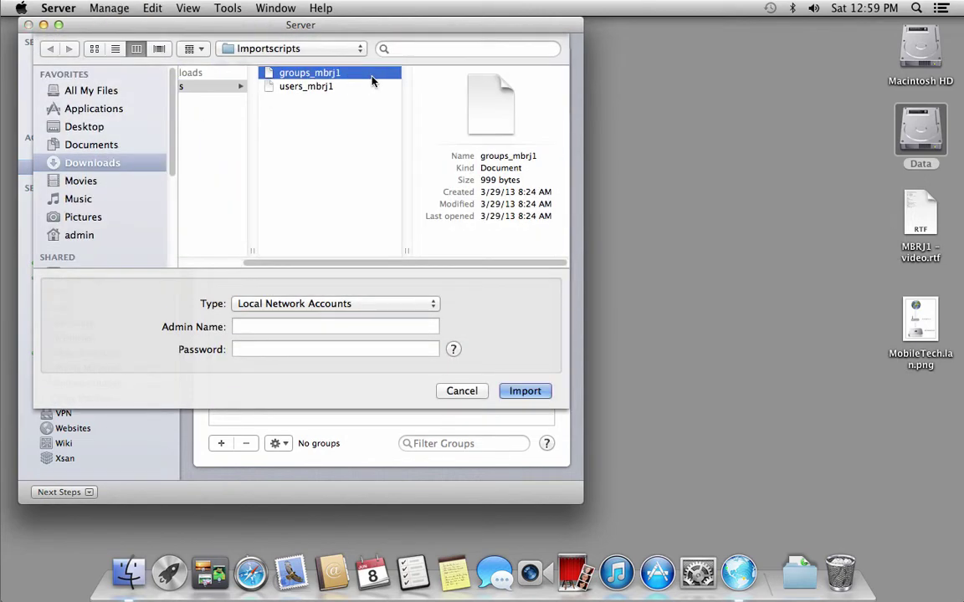
pyautogui.click(290, 327)
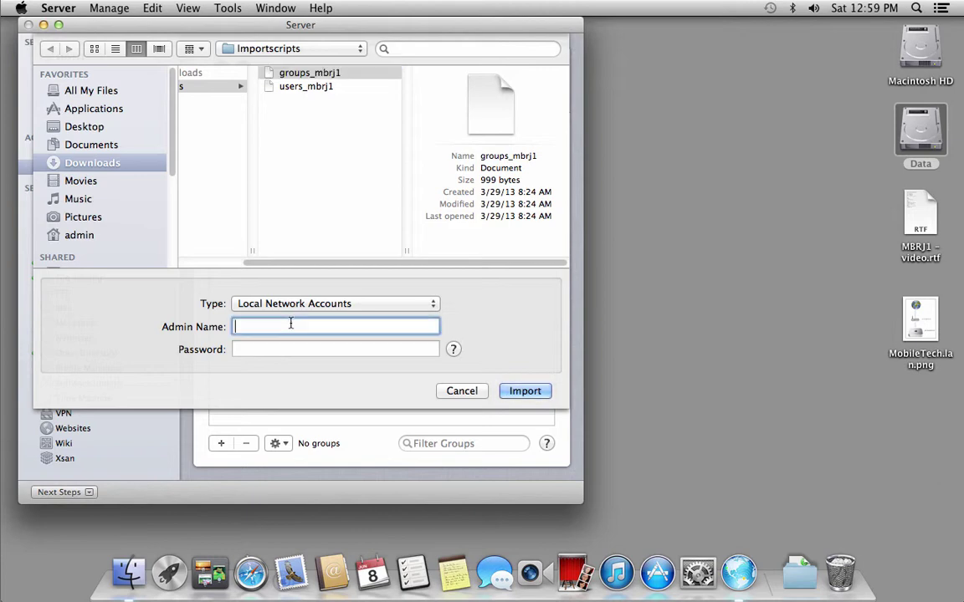
pyautogui.write('diradmin')
pyautogui.press('Tab')
pyautogui.write('••••••')
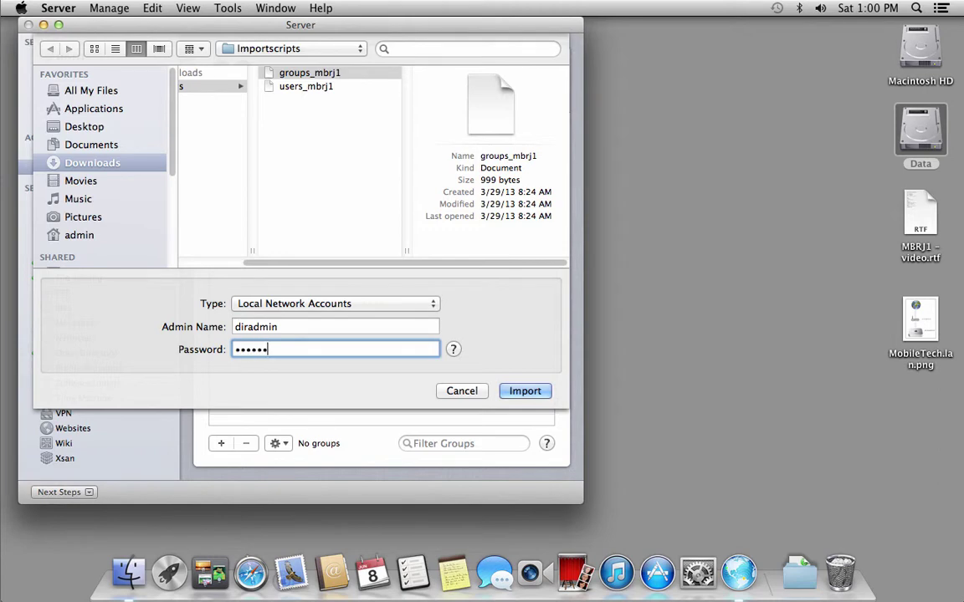
pyautogui.click(523, 391)
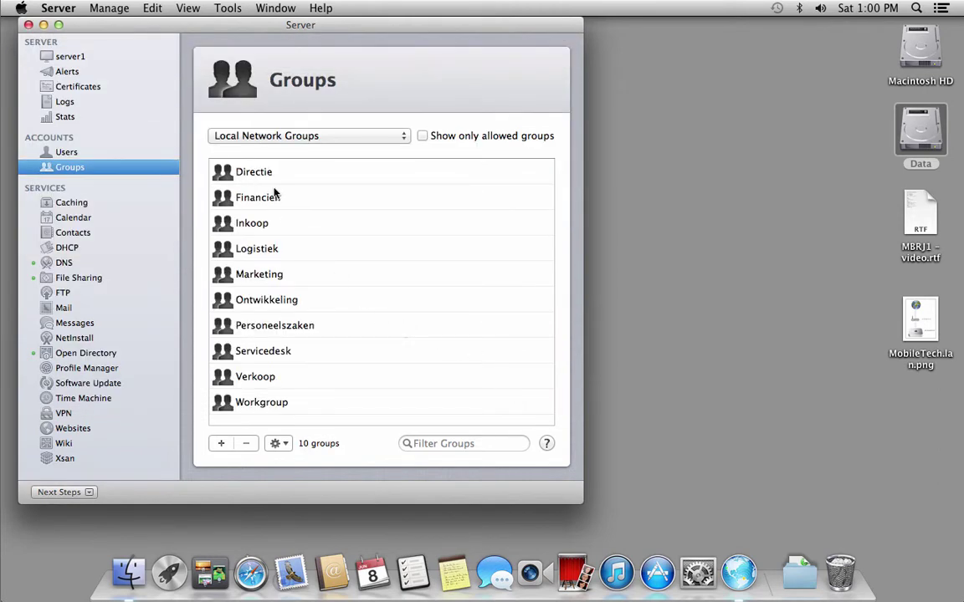
# - Return to the Users pane to list the 26 imported Local Network Users
pyautogui.click(67, 152)
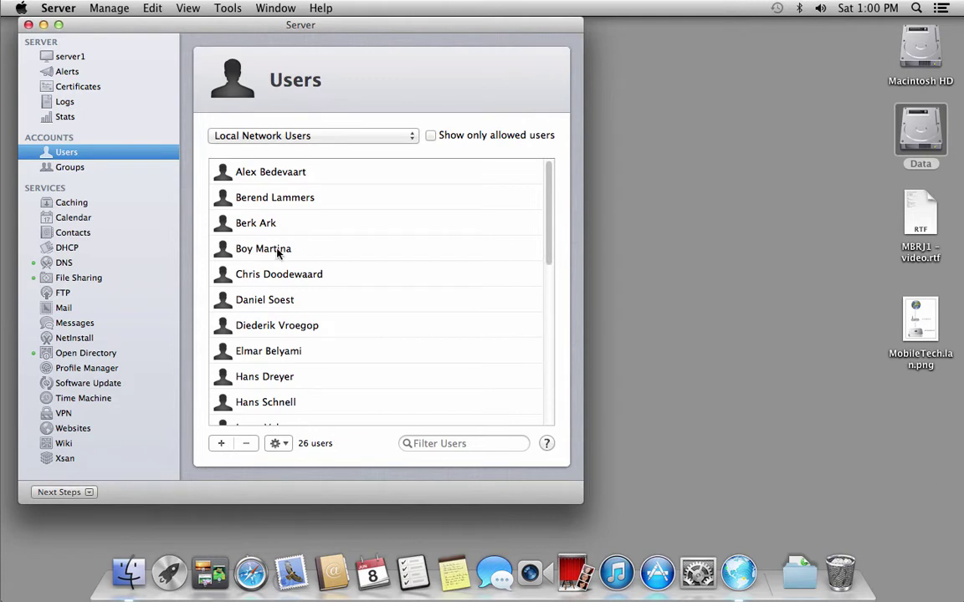
pyautogui.click(69, 167)
pyautogui.click(65, 151)
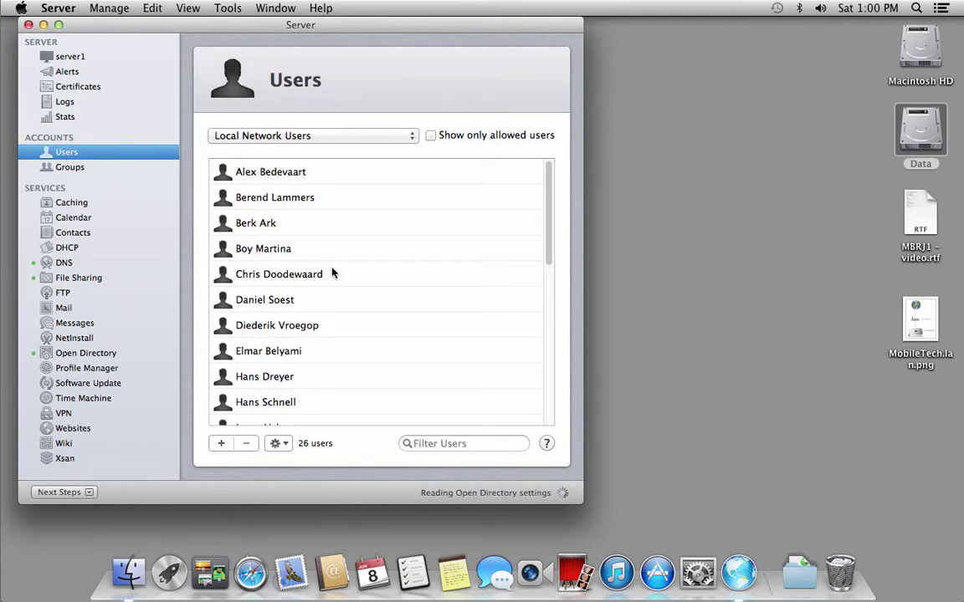
pyautogui.moveTo(547, 237); pyautogui.dragTo(559, 176)
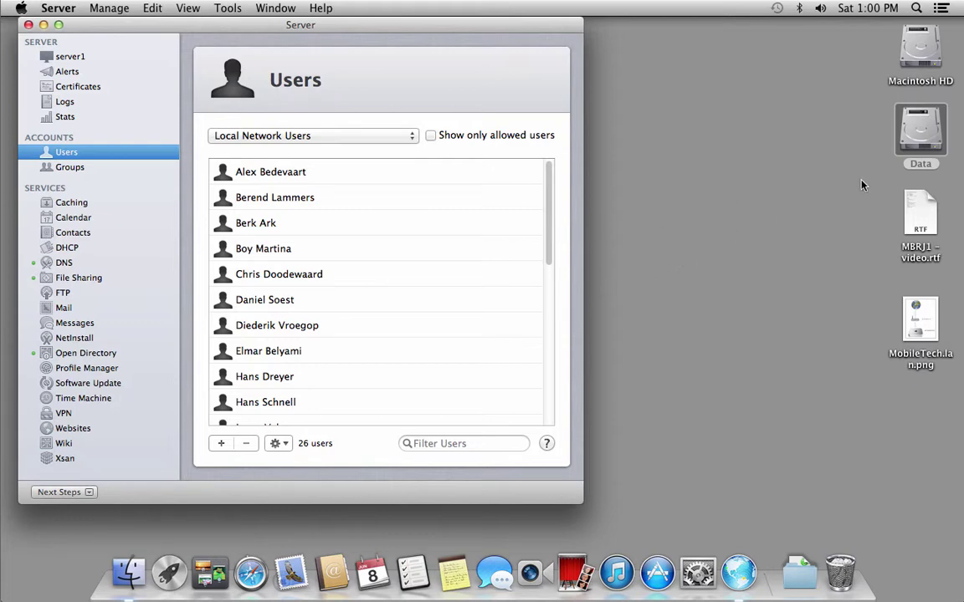
# - Open the Data drive, reposition and narrow its window, and open the empty UserHomeFolders folder
pyautogui.doubleClick(935, 138)
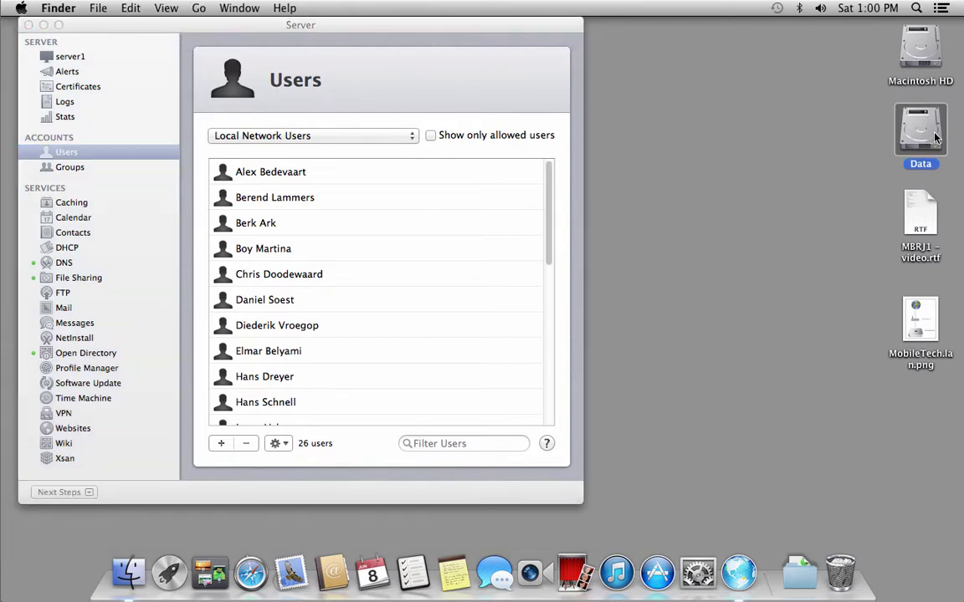
pyautogui.moveTo(526, 184); pyautogui.dragTo(712, 124)
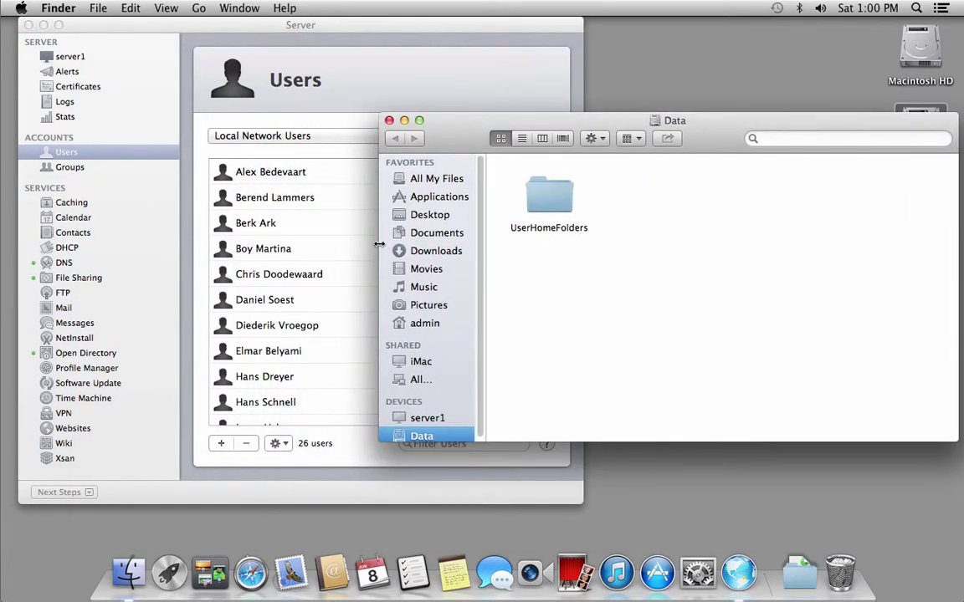
pyautogui.moveTo(380, 243); pyautogui.dragTo(482, 243)
pyautogui.doubleClick(657, 201)
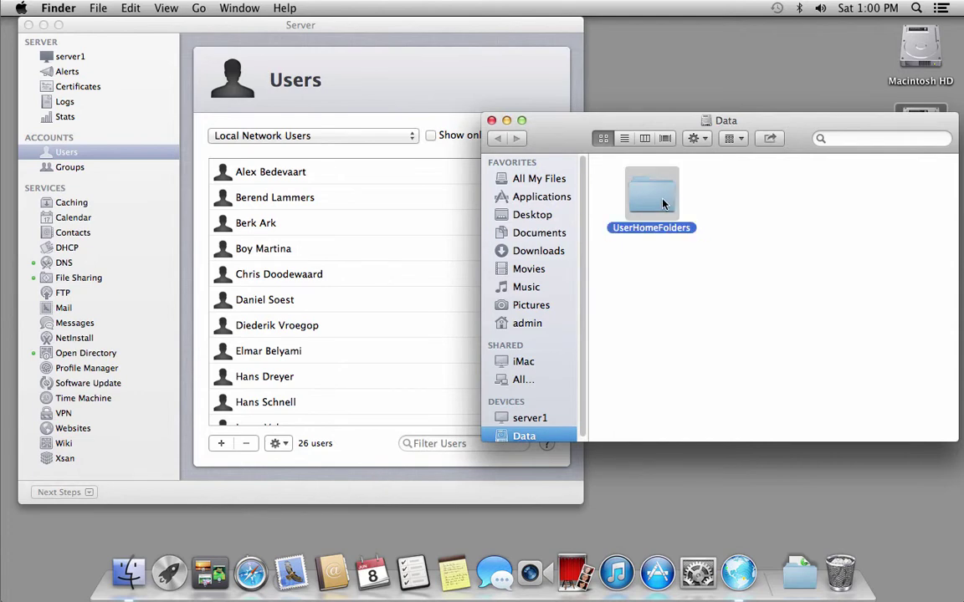
pyautogui.click(300, 180)
# - Select all 26 users and set their home folder to UserHomeFolders
pyautogui.click(299, 180)
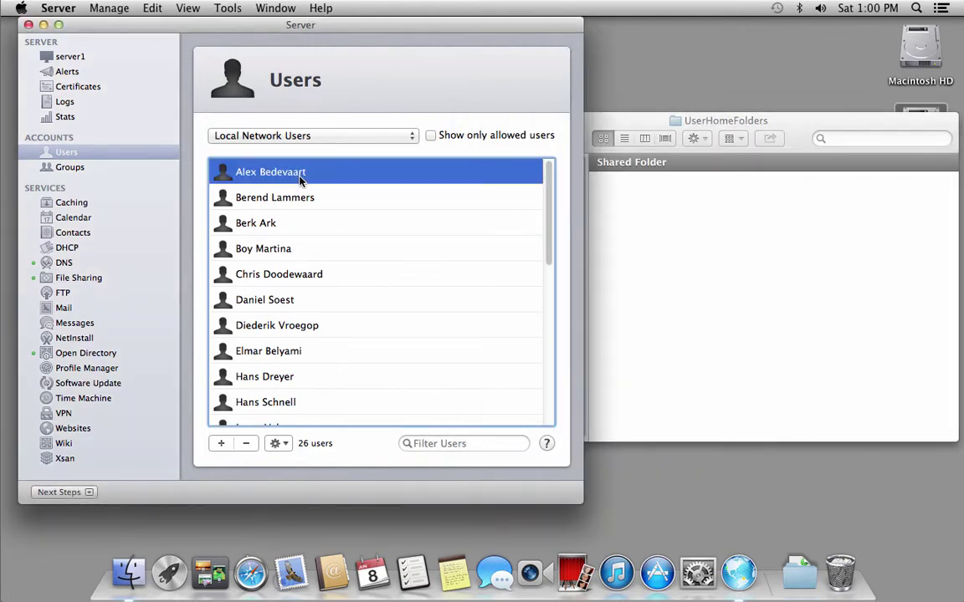
pyautogui.press('super+a')
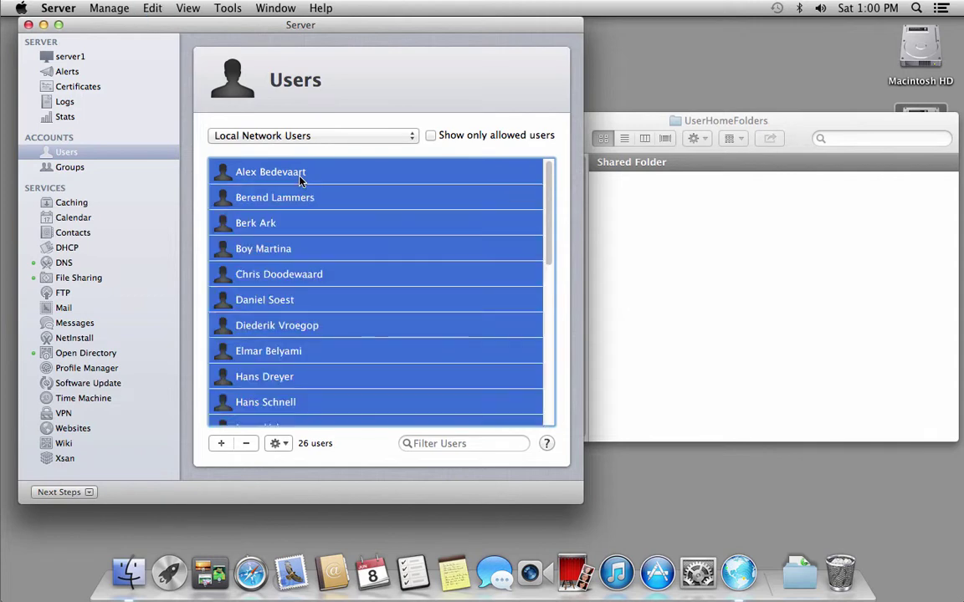
pyautogui.rightClick(299, 180)
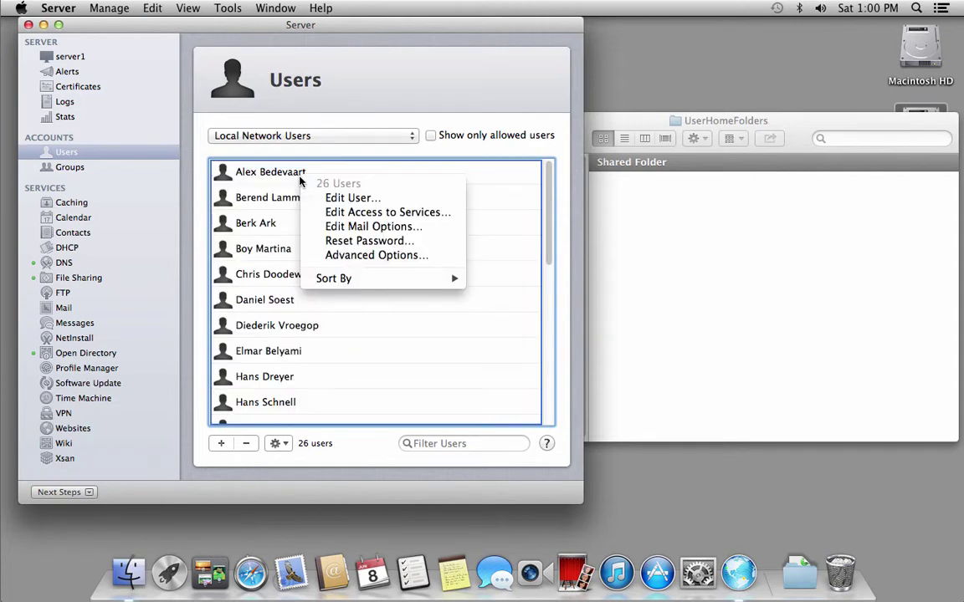
pyautogui.click(352, 198)
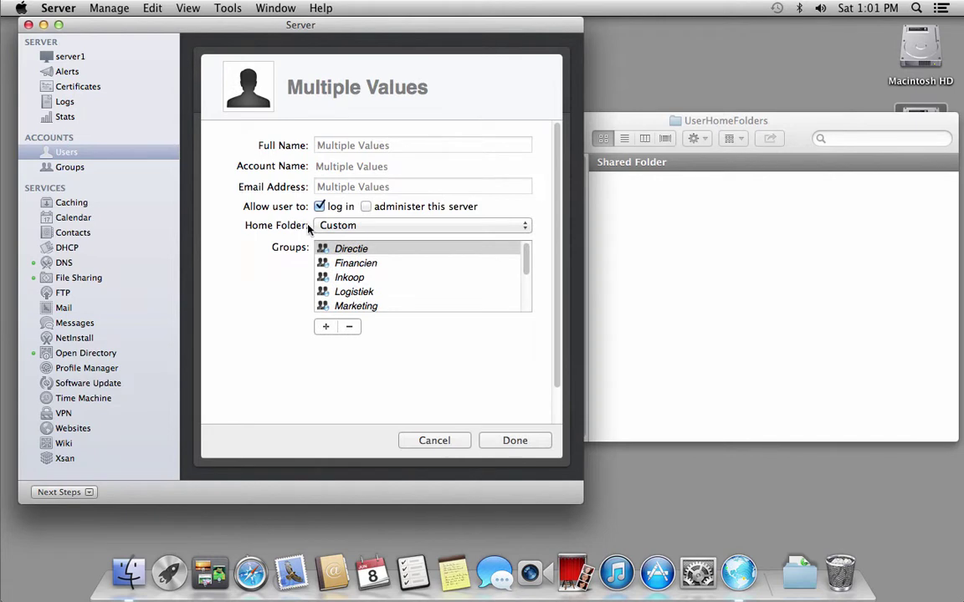
pyautogui.click(526, 229)
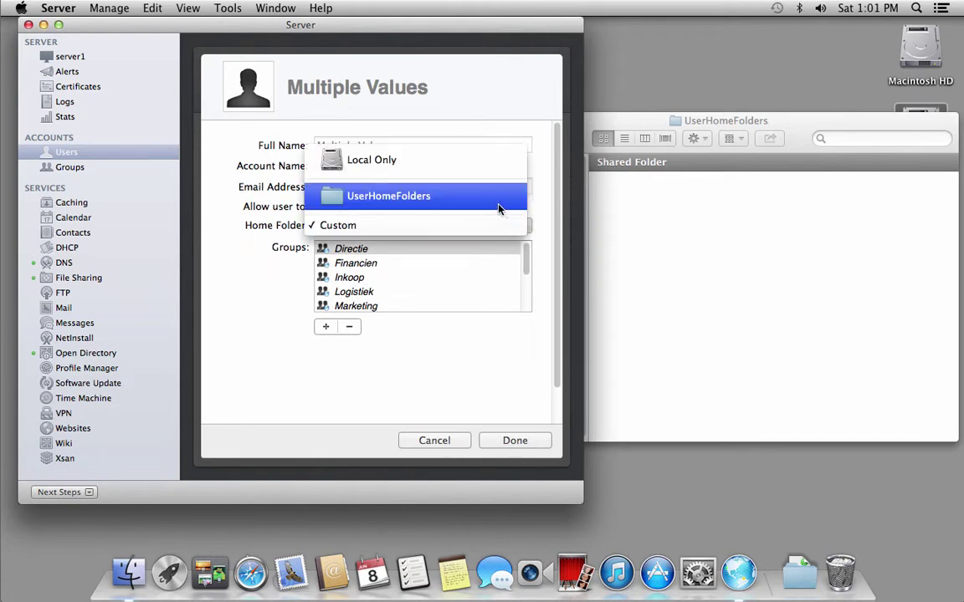
pyautogui.click(499, 210)
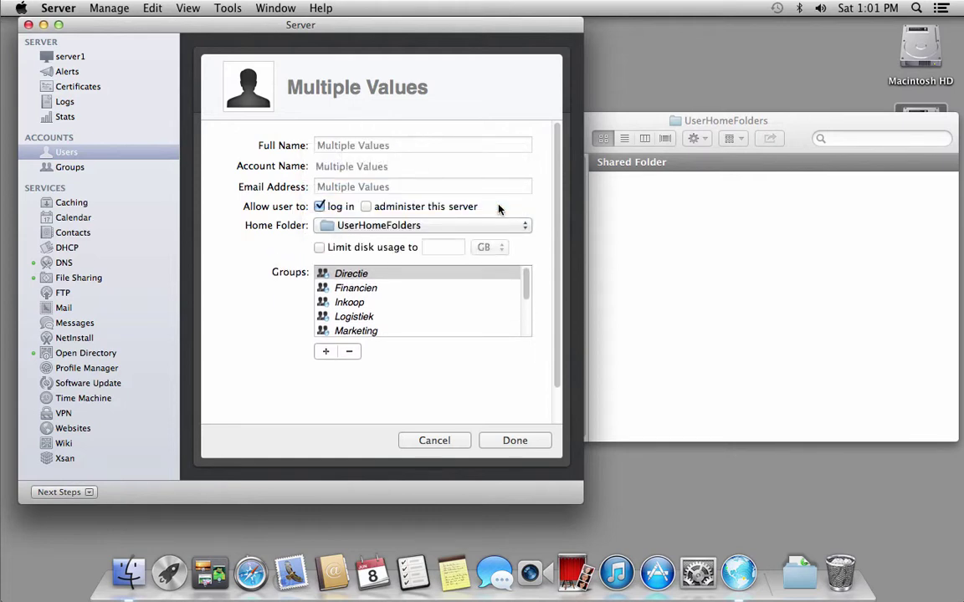
pyautogui.click(506, 443)
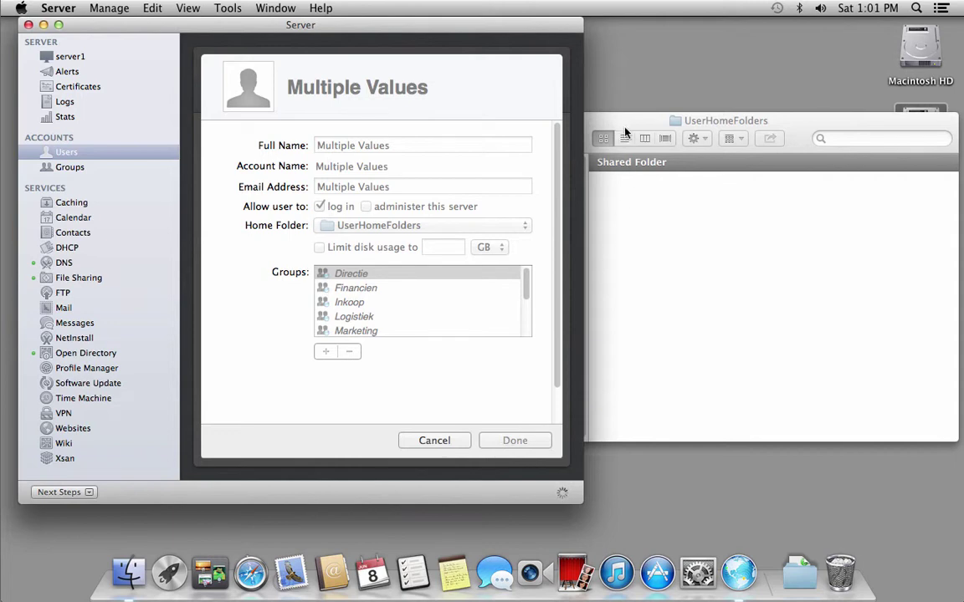
pyautogui.click(624, 121)
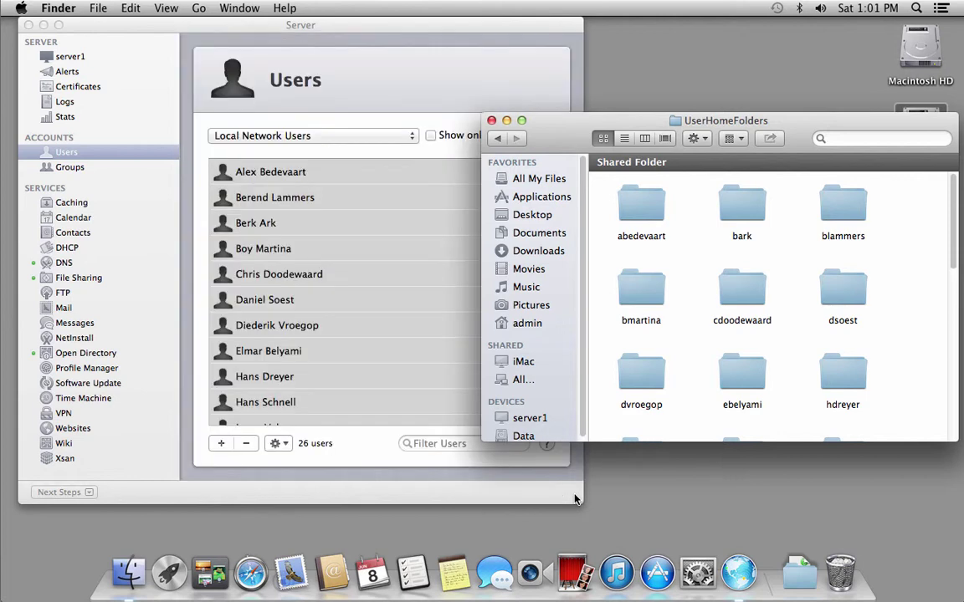
# - Inspect two users' new home folders in column view, then close the UserHomeFolders window
pyautogui.click(646, 139)
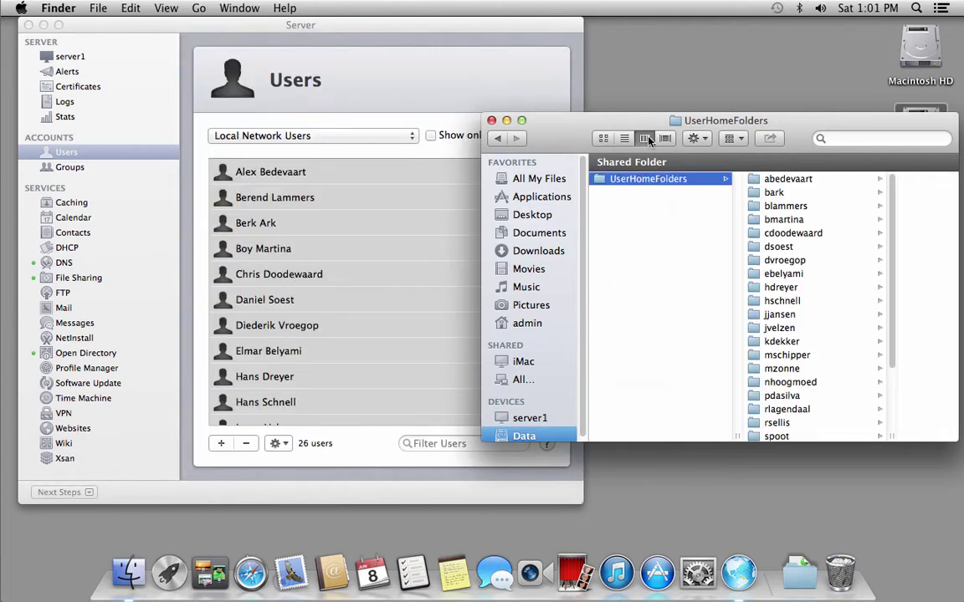
pyautogui.click(784, 205)
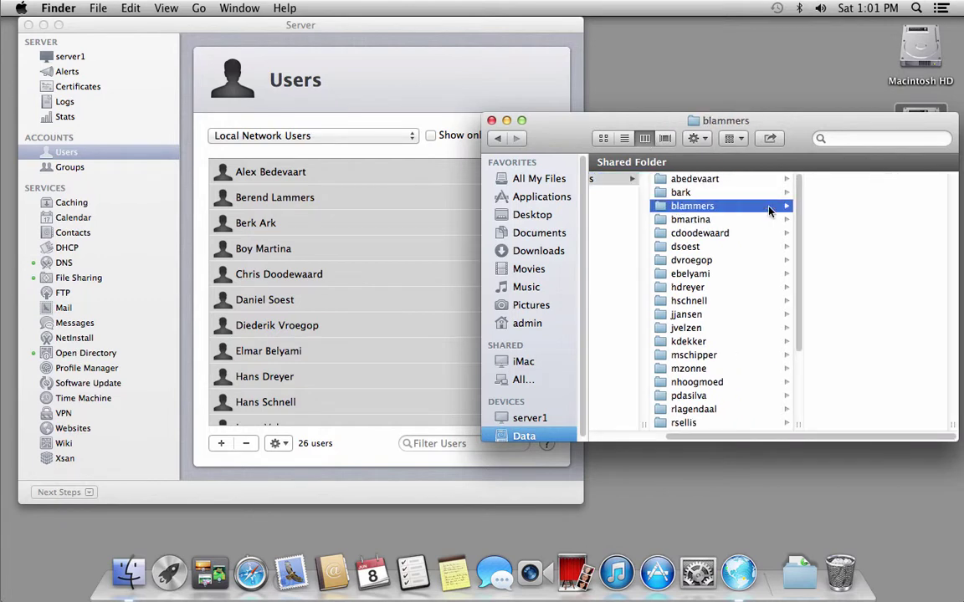
pyautogui.click(677, 300)
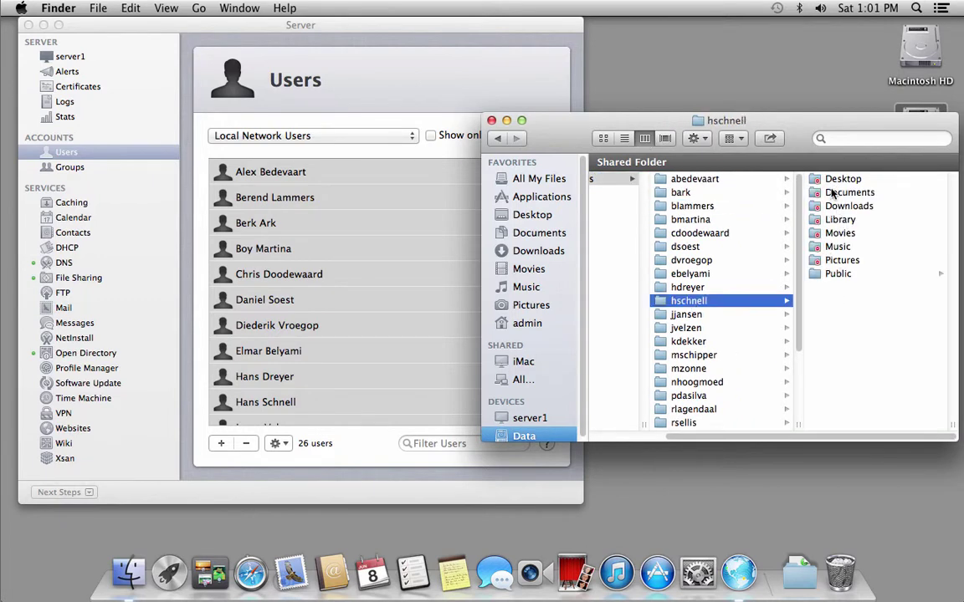
pyautogui.click(492, 121)
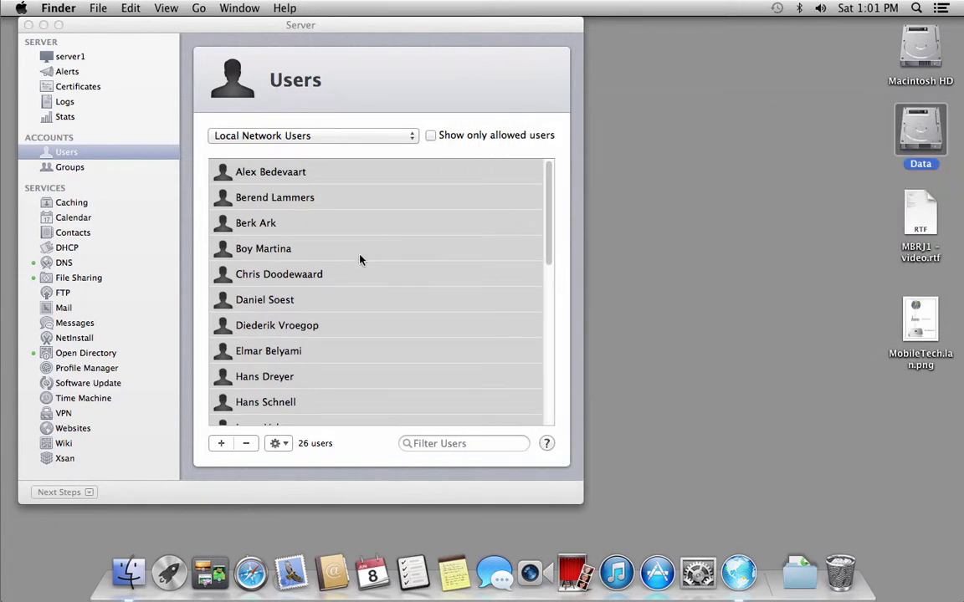
pyautogui.rightClick(360, 259)
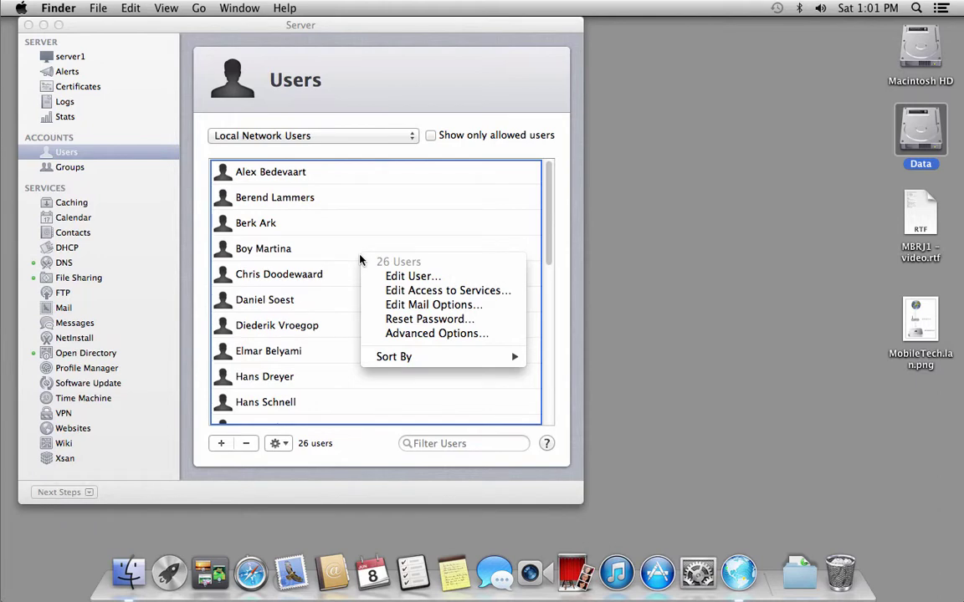
pyautogui.click(385, 276)
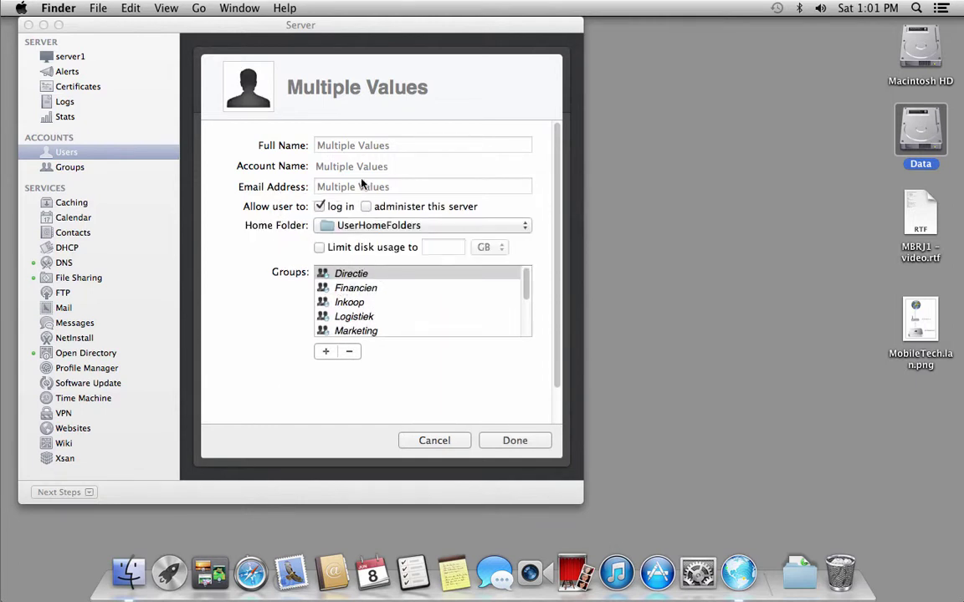
pyautogui.click(433, 438)
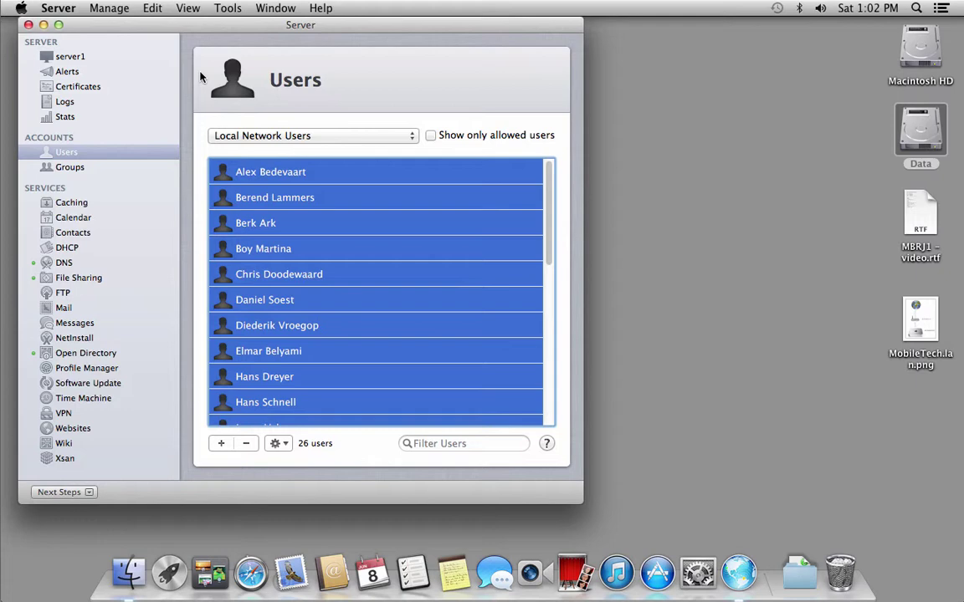
# - Quit Server, open MBRJ1 – video.rtf, and select its Open Directory, UserHomeFolders and import items
pyautogui.click(50, 10)
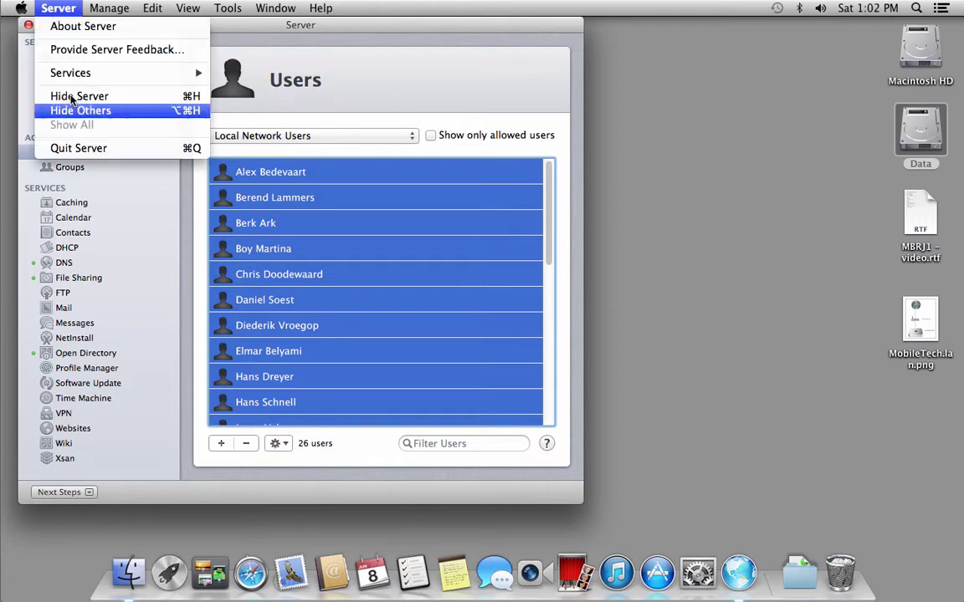
pyautogui.click(75, 148)
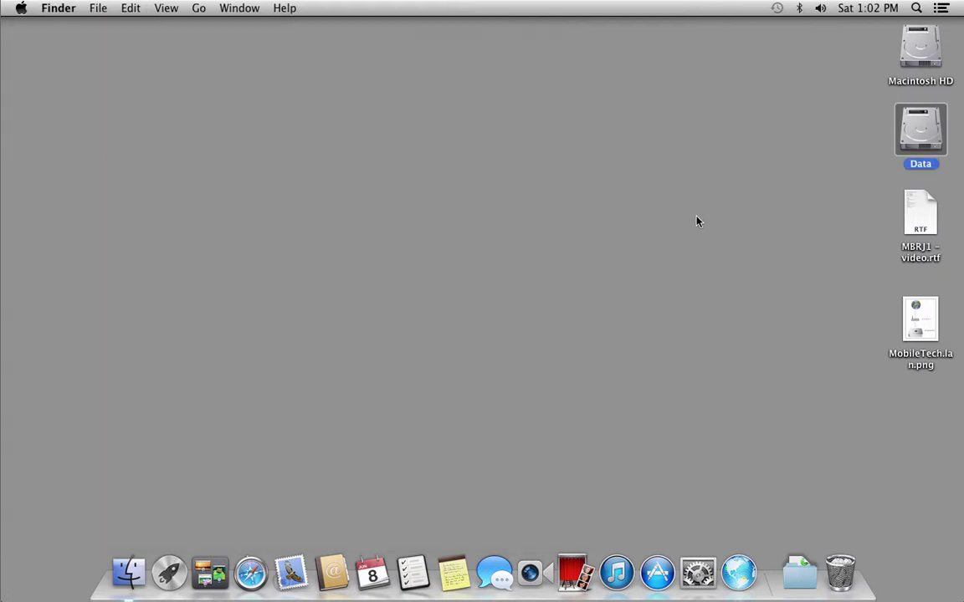
pyautogui.doubleClick(920, 214)
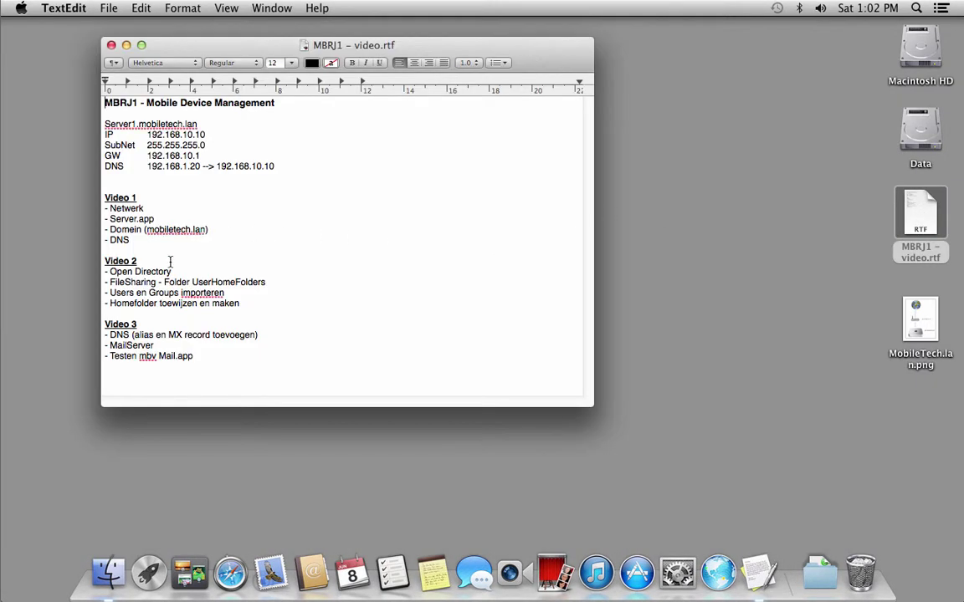
pyautogui.moveTo(170, 272); pyautogui.dragTo(111, 272)
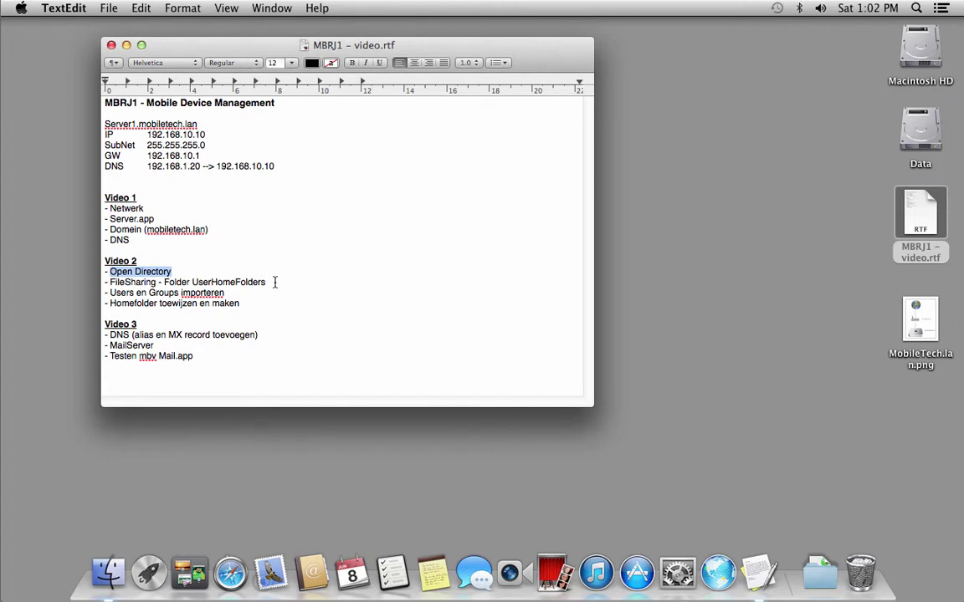
pyautogui.moveTo(274, 282); pyautogui.dragTo(168, 284)
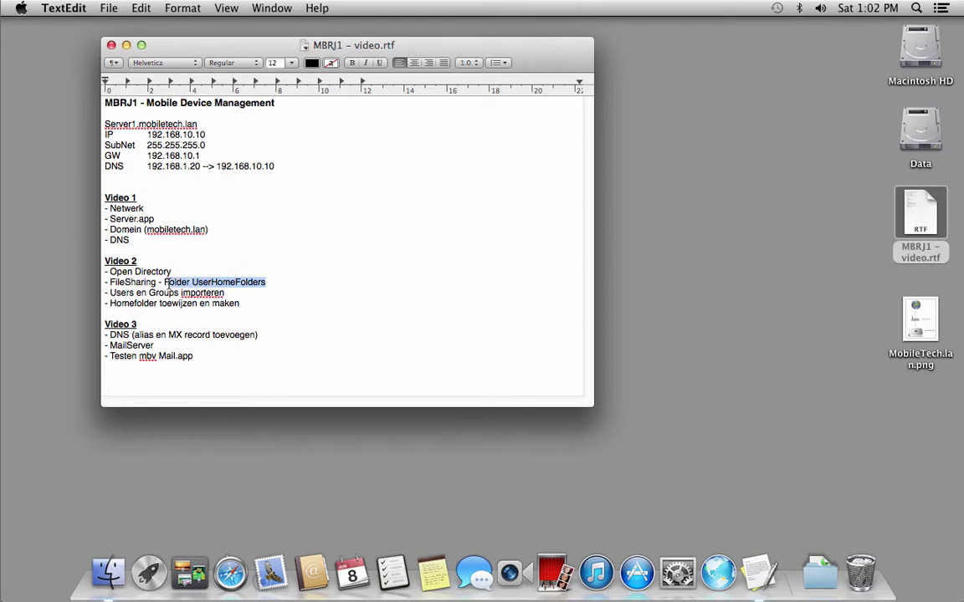
pyautogui.moveTo(225, 292); pyautogui.dragTo(249, 303)
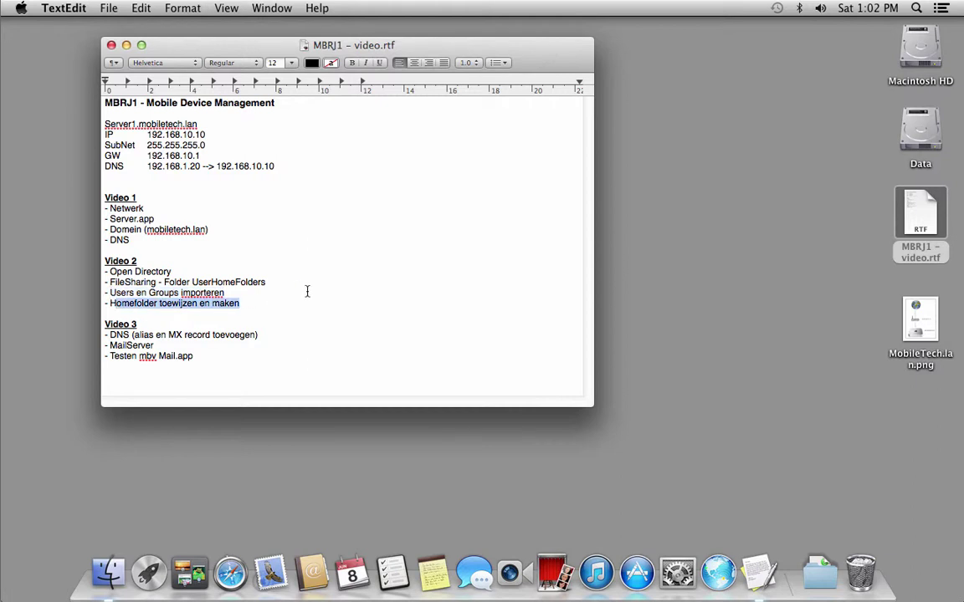